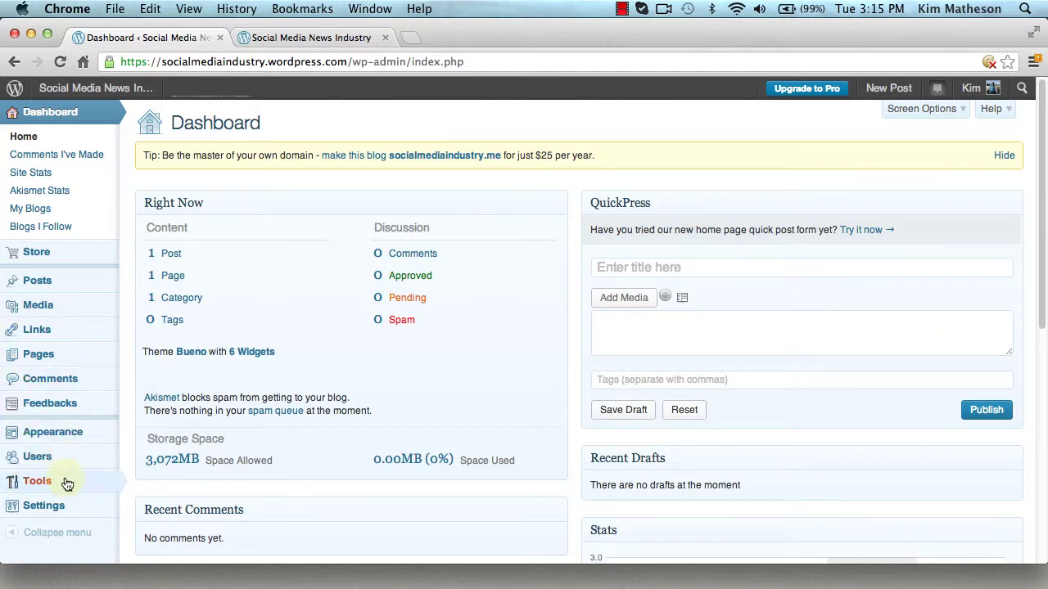
# Open the blog's Sharing settings page and scroll down to the Sharing Buttons section
pyautogui.moveTo(64, 514)
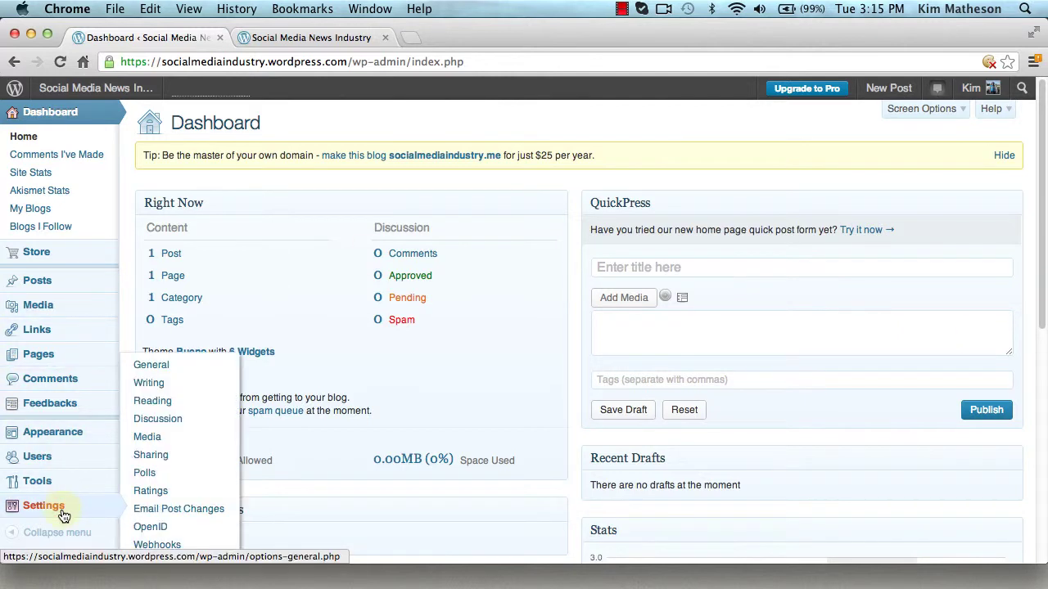
pyautogui.click(147, 458)
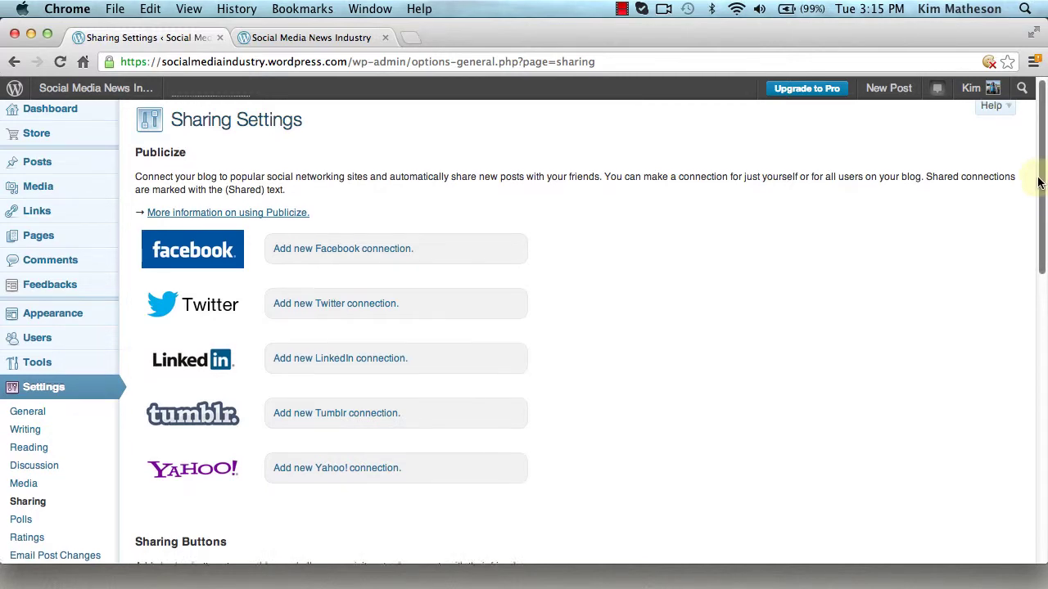
pyautogui.moveTo(1040, 182); pyautogui.dragTo(1042, 347)
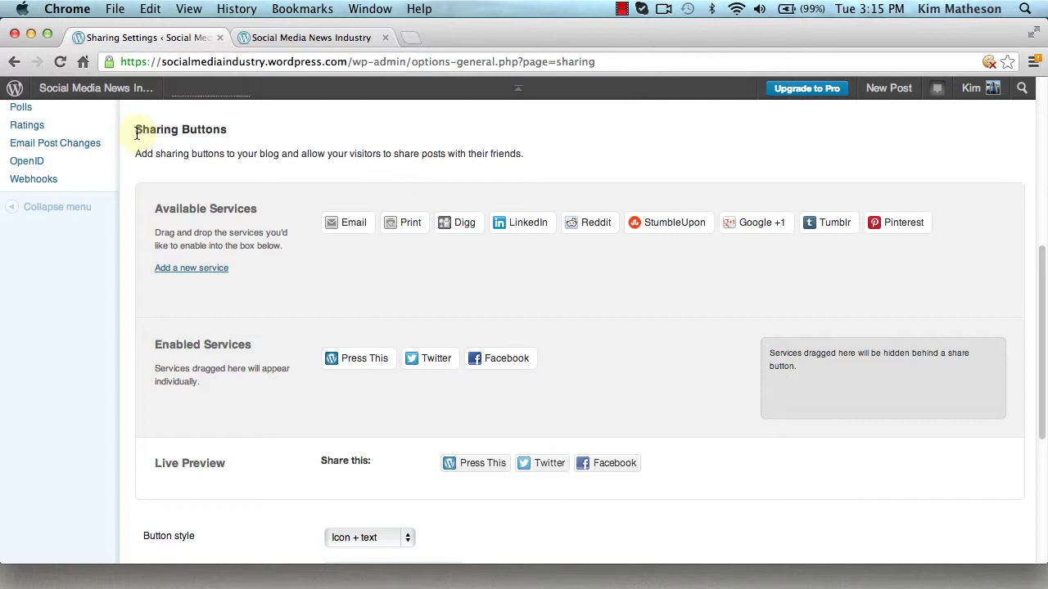
# Highlight the Sharing Buttons, Available Services, Enabled Services and Live Preview headings for emphasis
pyautogui.moveTo(133, 133); pyautogui.dragTo(222, 133)
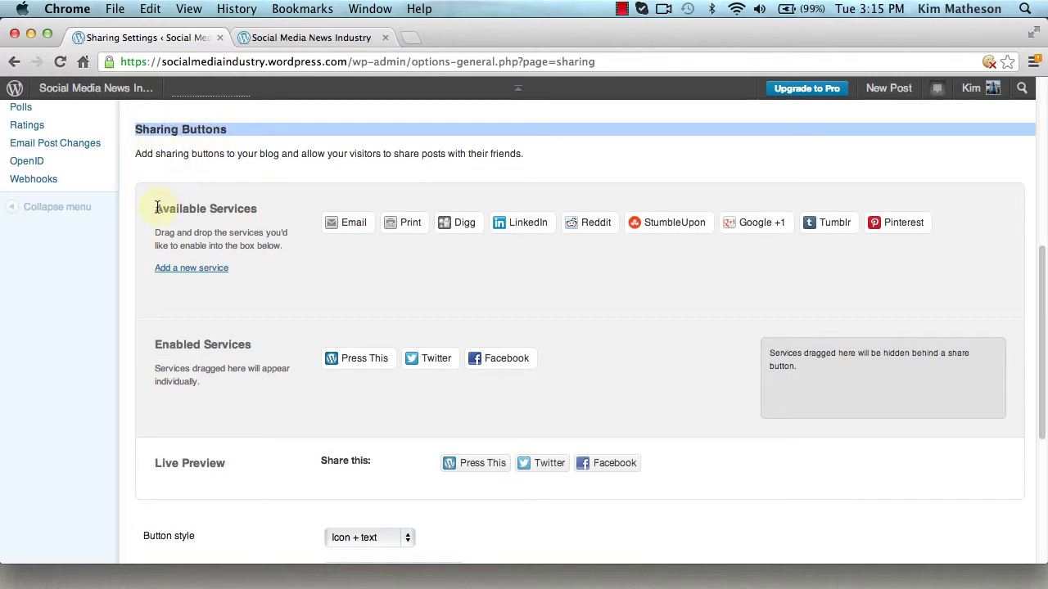
pyautogui.moveTo(155, 208); pyautogui.dragTo(260, 208)
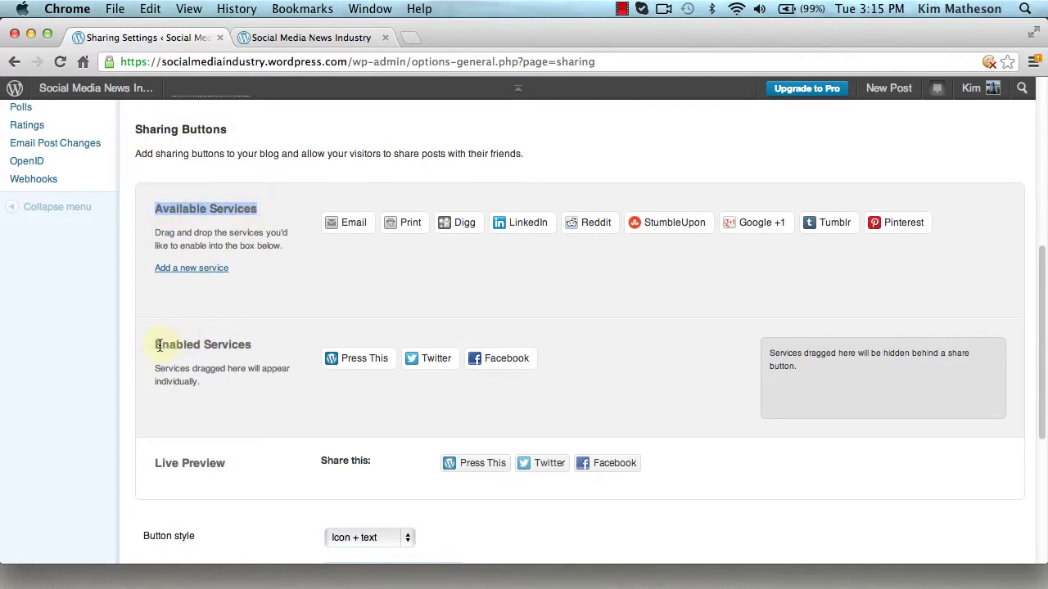
pyautogui.moveTo(156, 344); pyautogui.dragTo(250, 345)
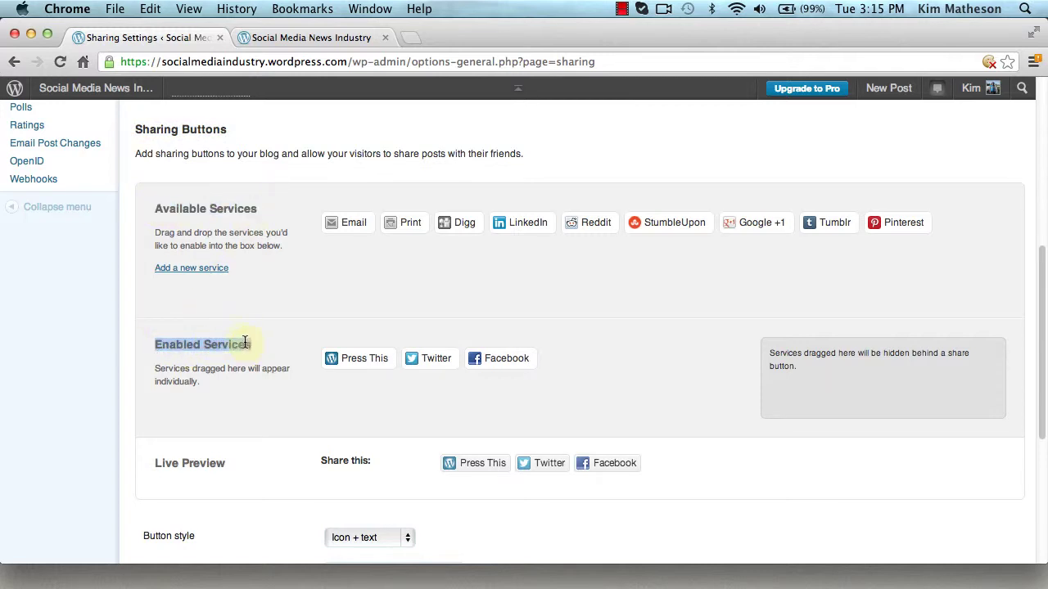
pyautogui.click(157, 462)
pyautogui.moveTo(154, 463); pyautogui.dragTo(225, 461)
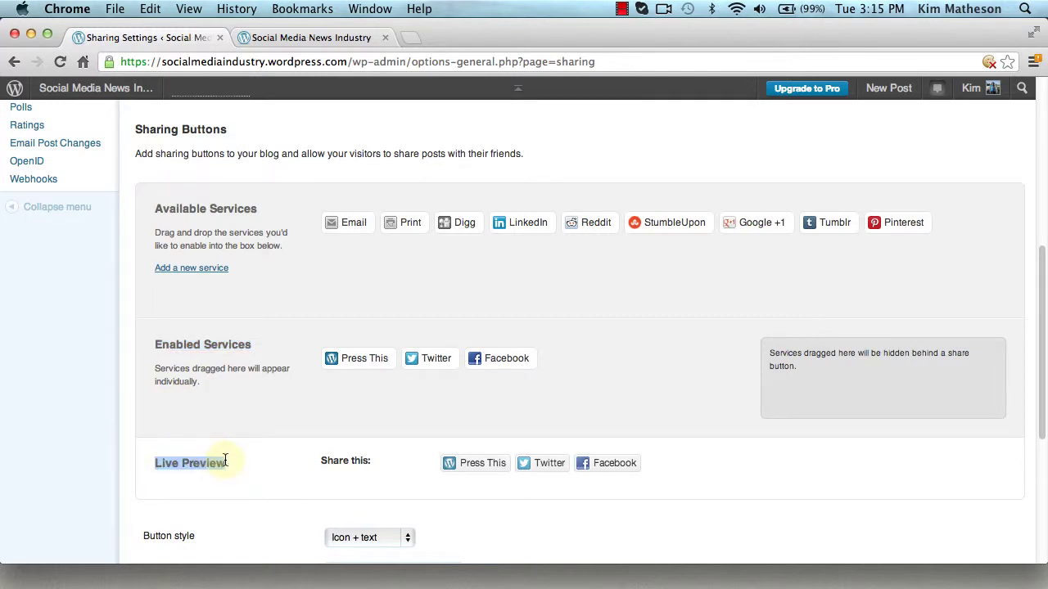
pyautogui.click(296, 271)
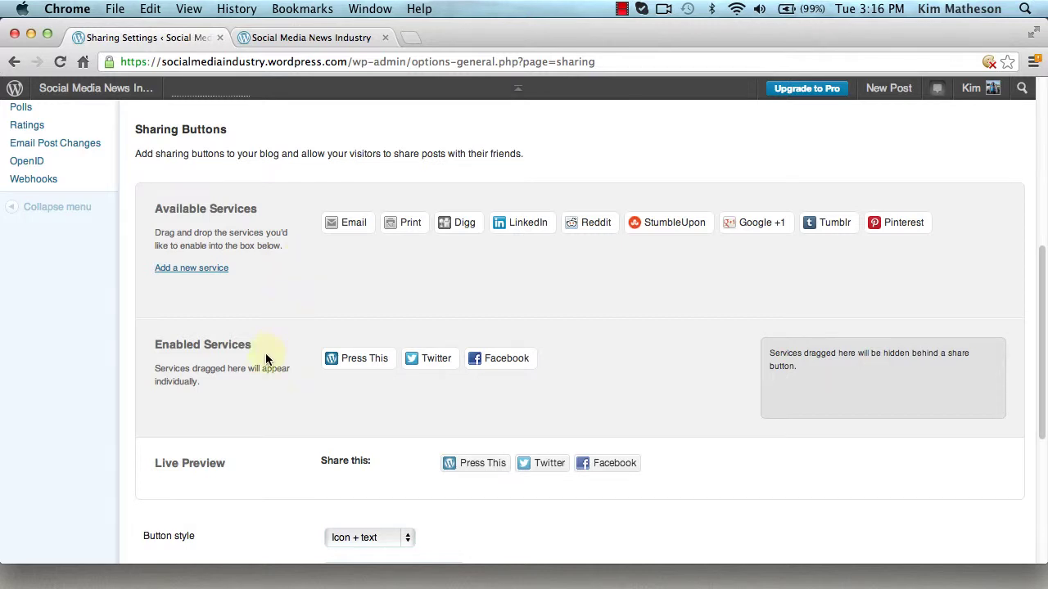
pyautogui.moveTo(155, 345); pyautogui.dragTo(254, 349)
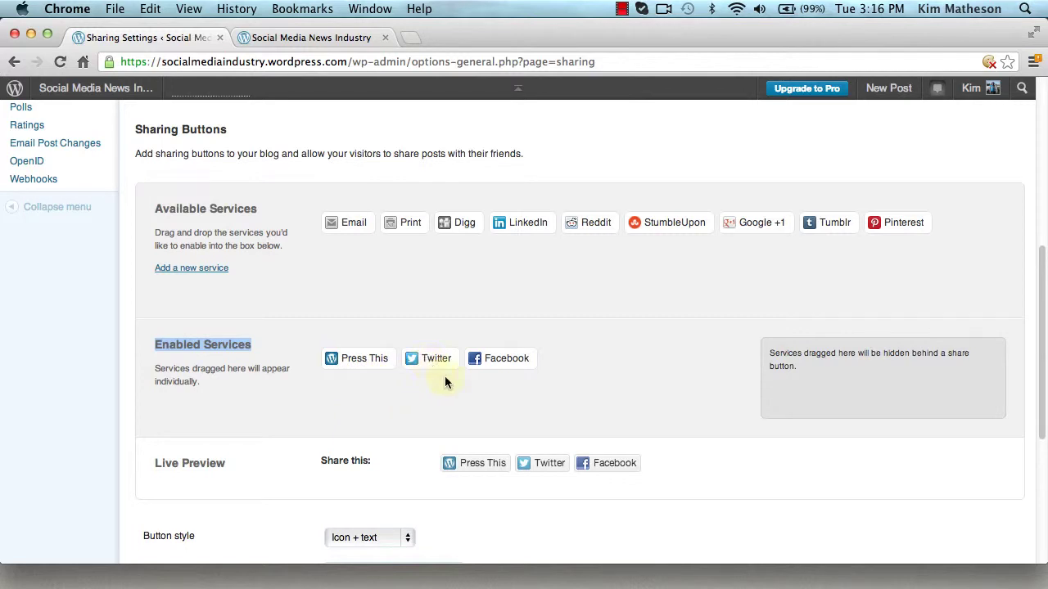
pyautogui.click(623, 355)
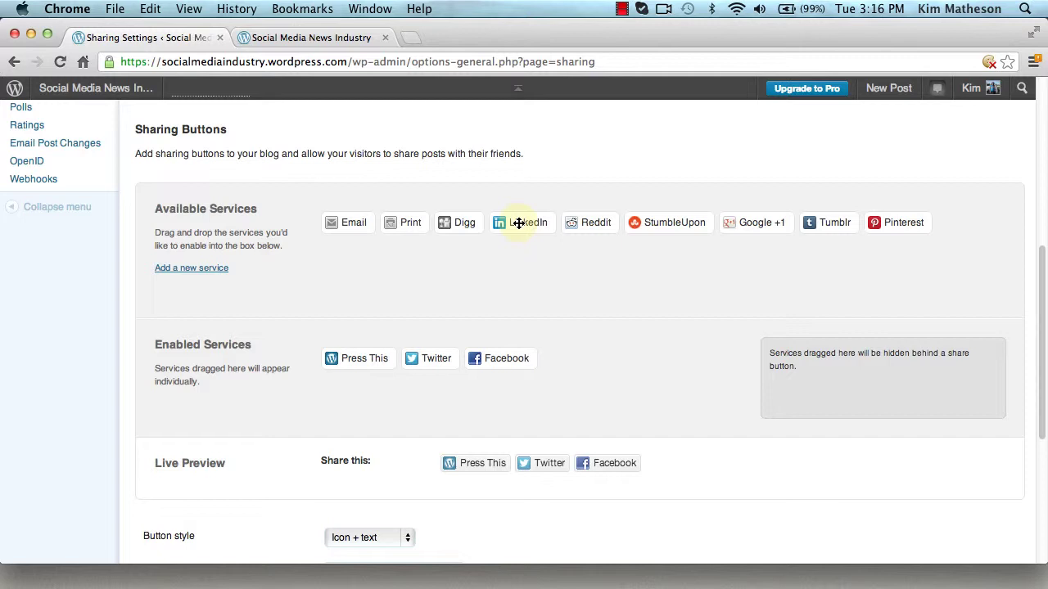
# Add LinkedIn, StumbleUpon, Tumblr and Pinterest to Enabled Services as individual buttons
pyautogui.moveTo(519, 223); pyautogui.dragTo(573, 359)
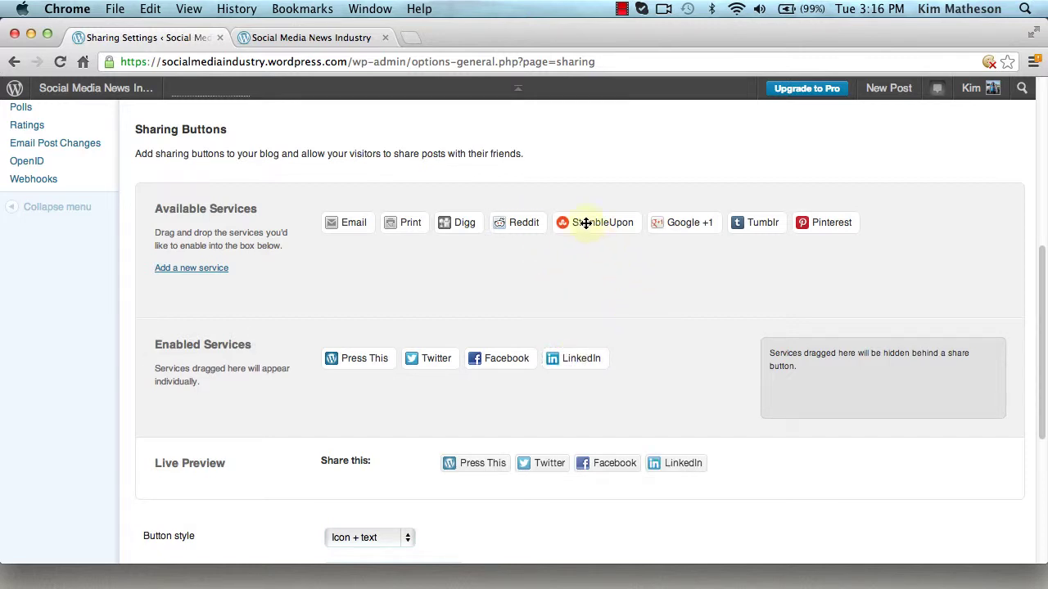
pyautogui.moveTo(586, 223); pyautogui.dragTo(651, 357)
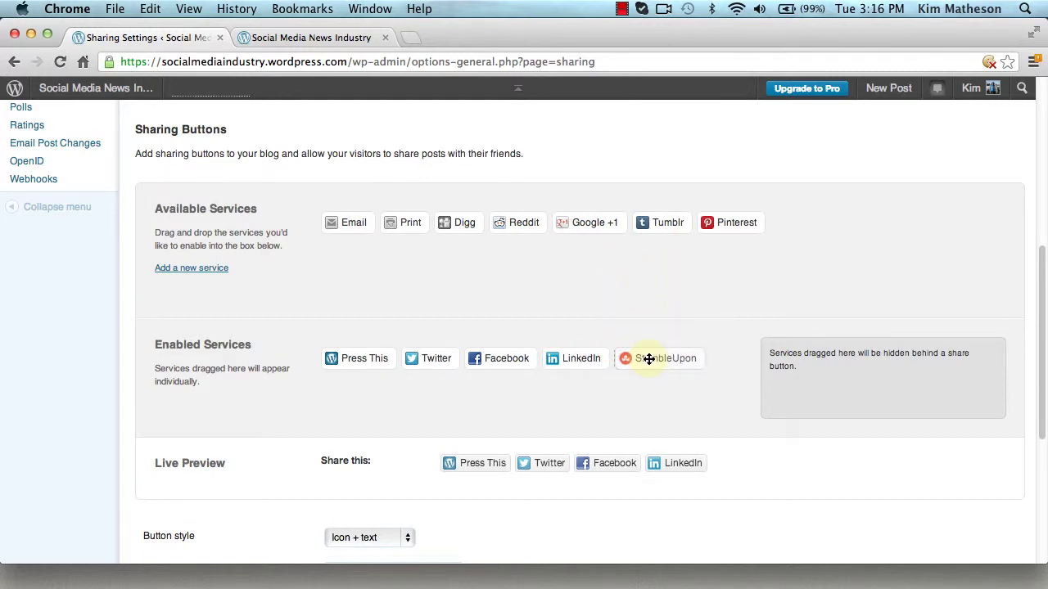
pyautogui.moveTo(663, 222); pyautogui.dragTo(599, 421)
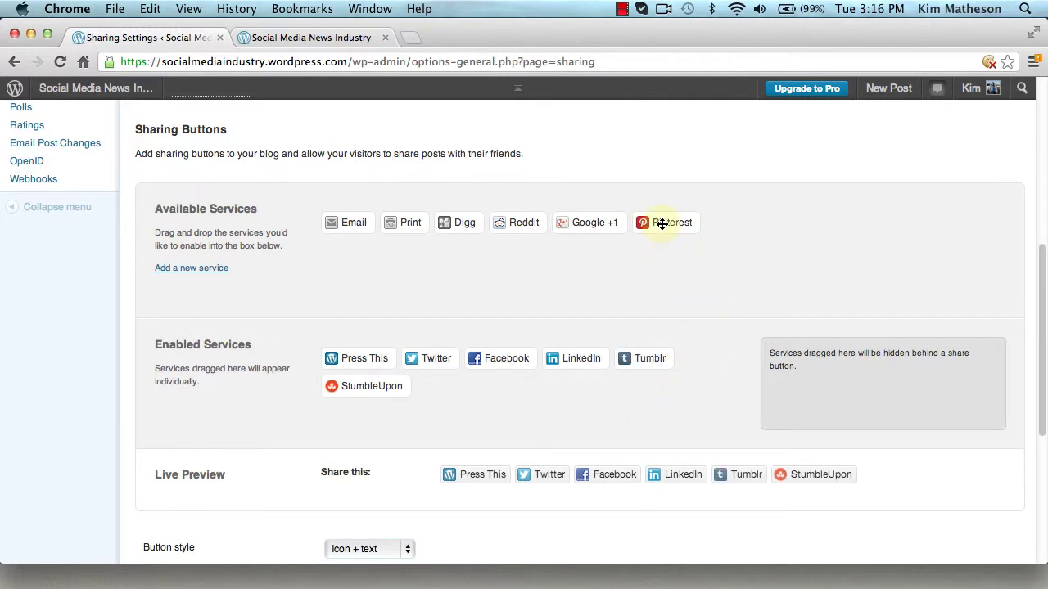
pyautogui.moveTo(665, 223); pyautogui.dragTo(502, 397)
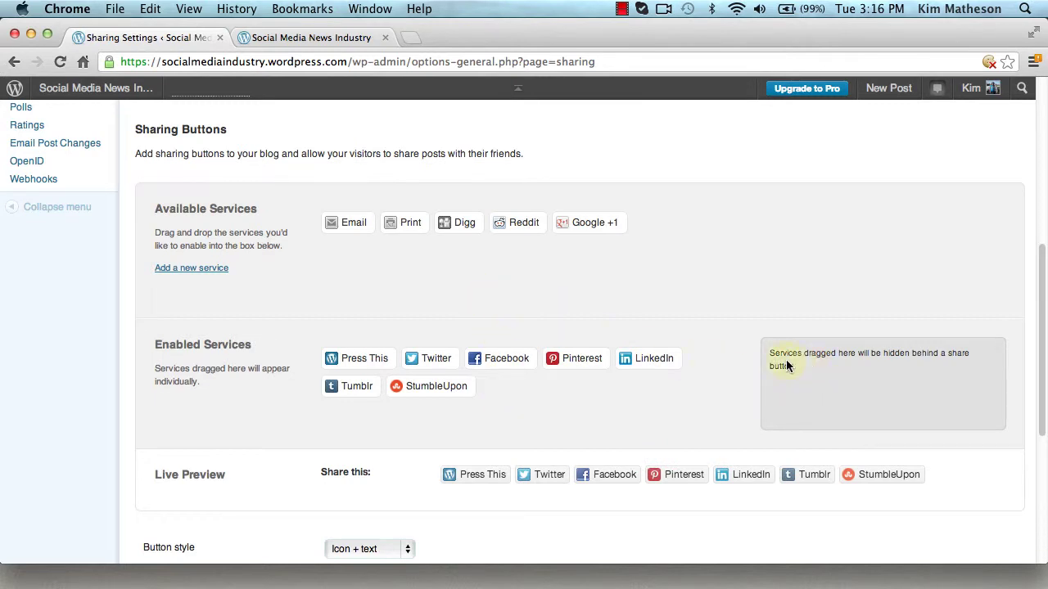
# Highlight the explanation of hidden services for emphasis
pyautogui.moveTo(772, 355); pyautogui.dragTo(875, 365)
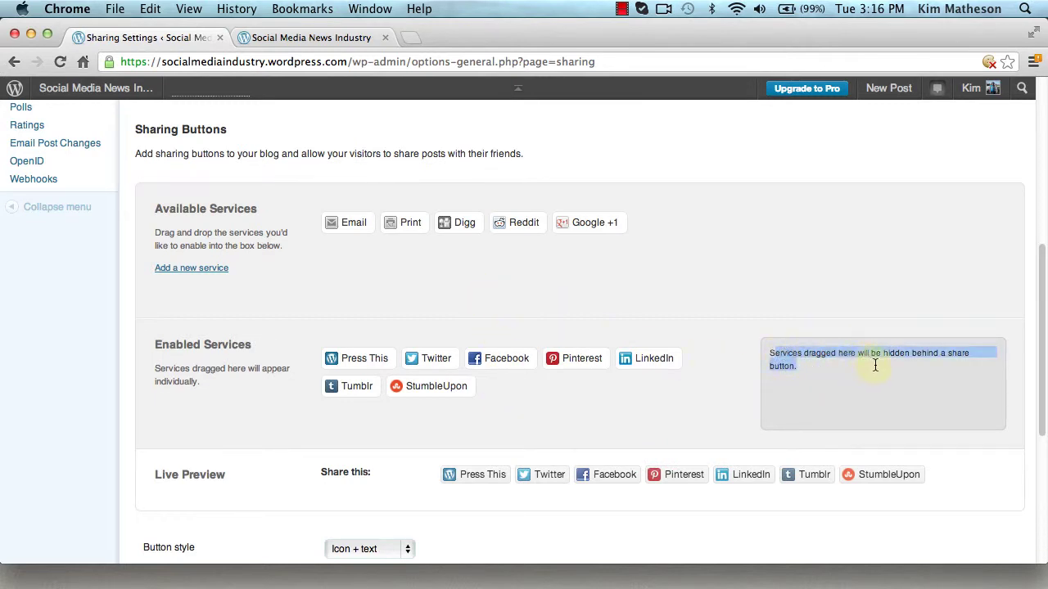
pyautogui.click(773, 355)
pyautogui.moveTo(774, 355); pyautogui.dragTo(823, 367)
pyautogui.click(745, 299)
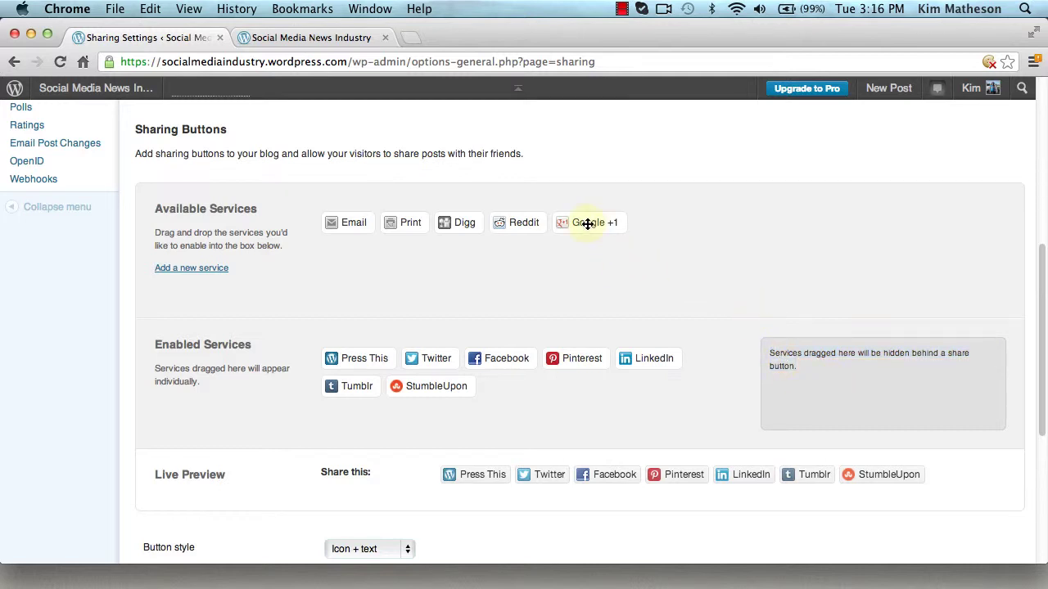
# Enable Google +1, hide Email, Digg and Reddit behind More, and remove Press This
pyautogui.moveTo(588, 224); pyautogui.dragTo(553, 389)
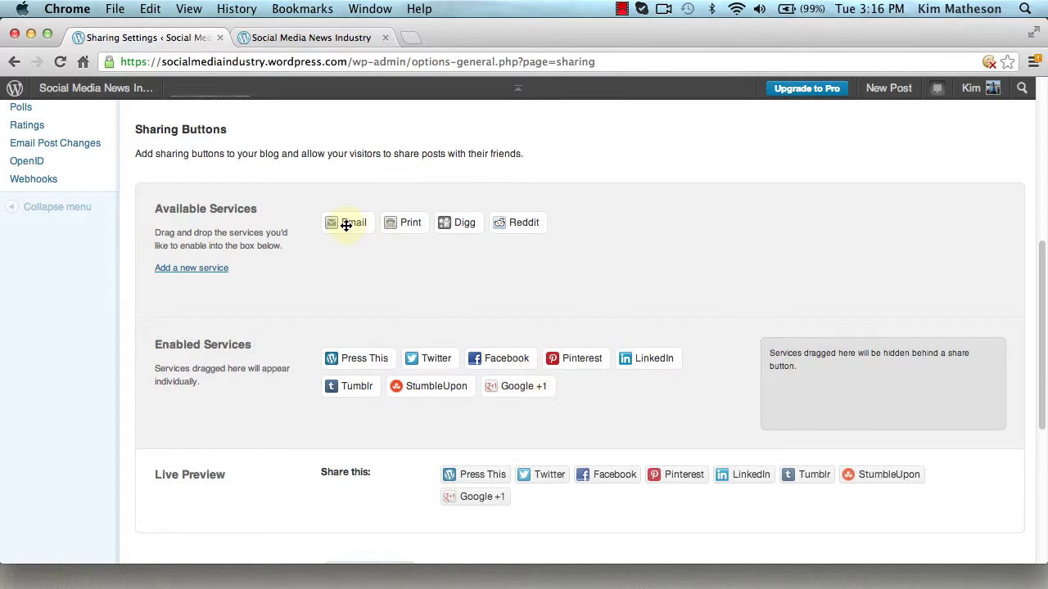
pyautogui.moveTo(346, 226); pyautogui.dragTo(795, 399)
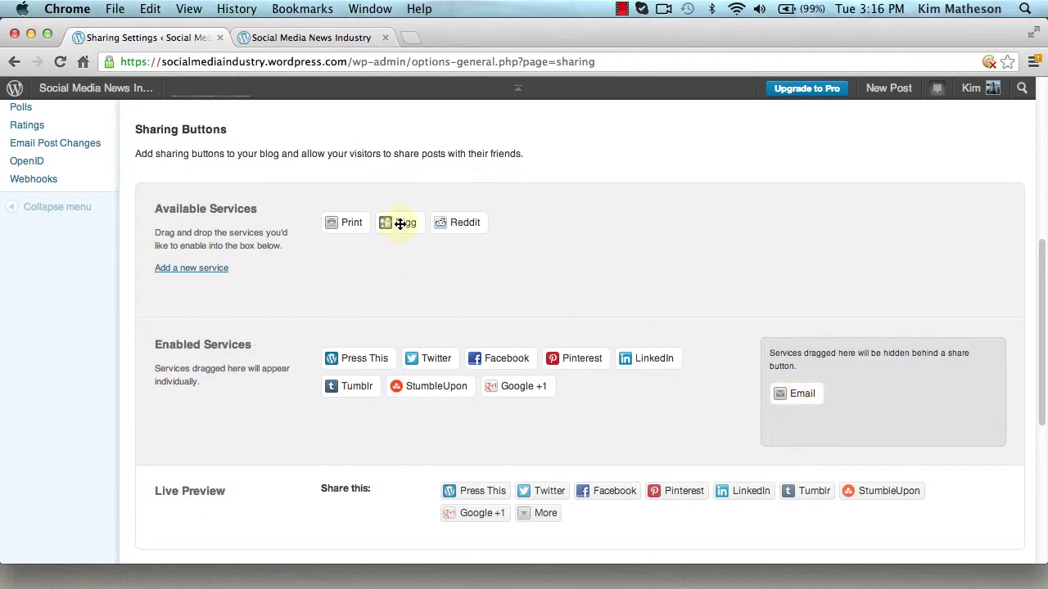
pyautogui.moveTo(402, 224); pyautogui.dragTo(802, 393)
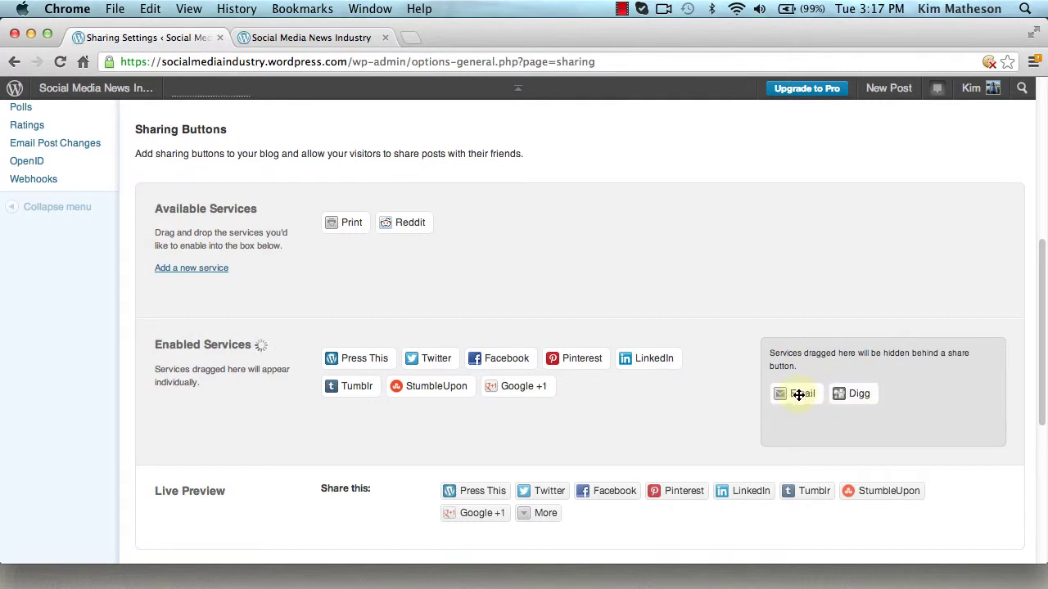
pyautogui.moveTo(402, 223); pyautogui.dragTo(945, 390)
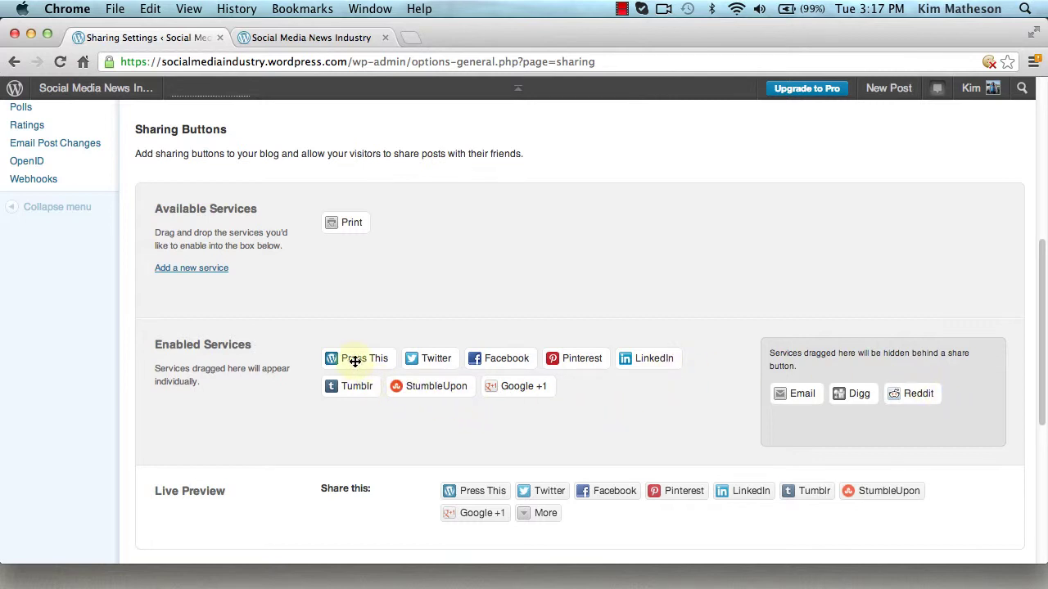
pyautogui.moveTo(357, 358); pyautogui.dragTo(921, 370)
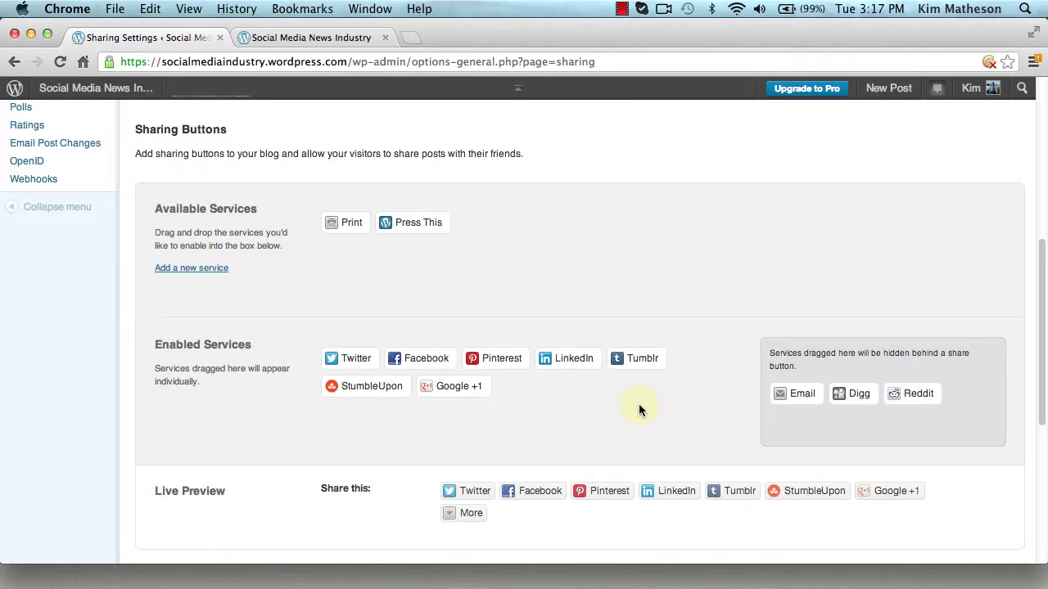
# Move Facebook and Google +1 right after Twitter, and Tumblr ahead of LinkedIn
pyautogui.moveTo(428, 358); pyautogui.dragTo(339, 363)
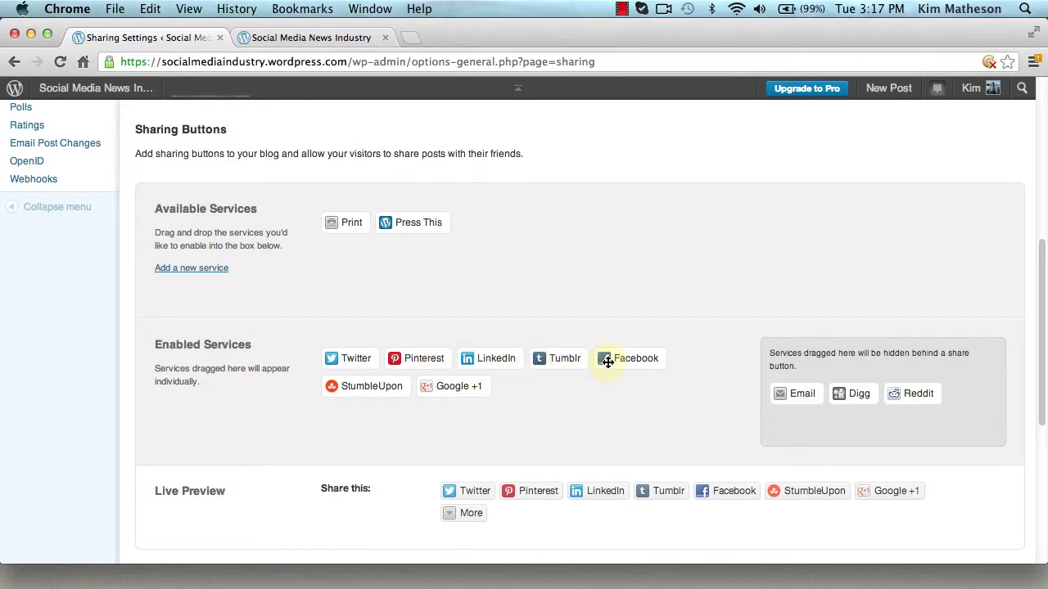
pyautogui.moveTo(608, 362); pyautogui.dragTo(399, 358)
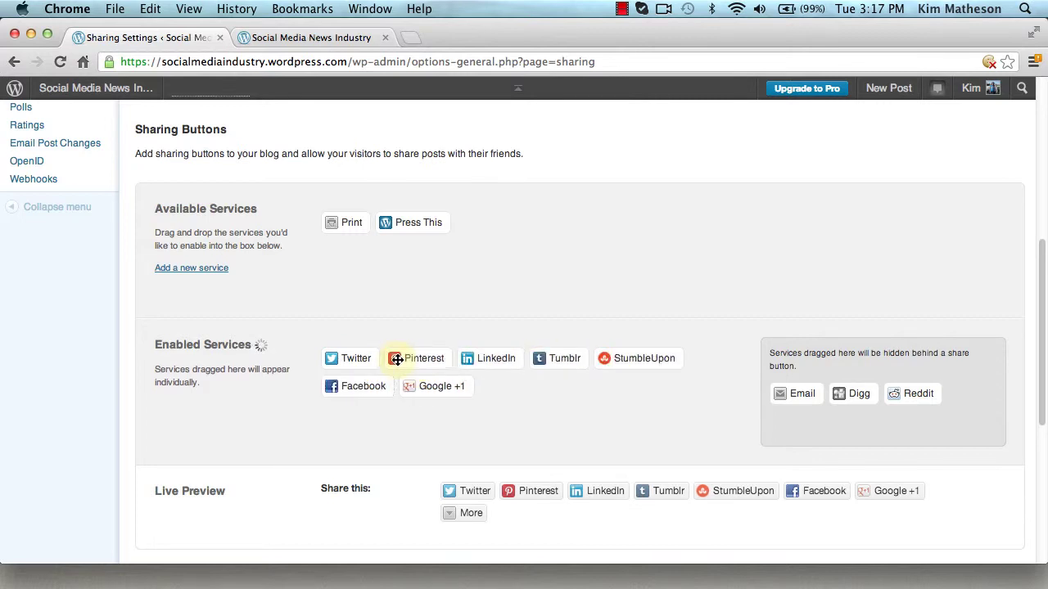
pyautogui.moveTo(330, 385); pyautogui.dragTo(398, 358)
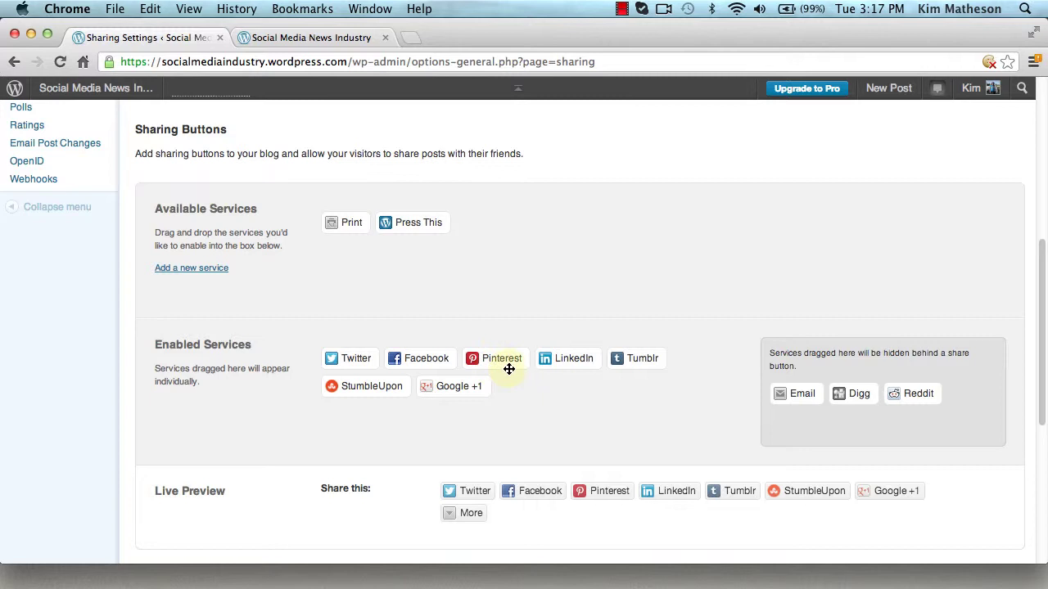
pyautogui.moveTo(637, 358); pyautogui.dragTo(569, 357)
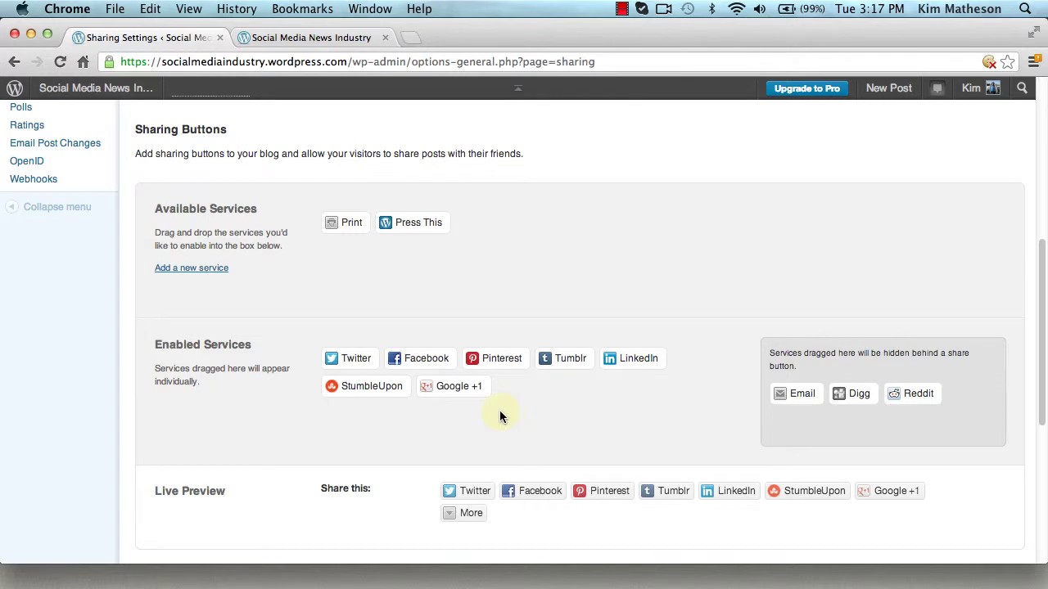
pyautogui.moveTo(452, 385); pyautogui.dragTo(351, 387)
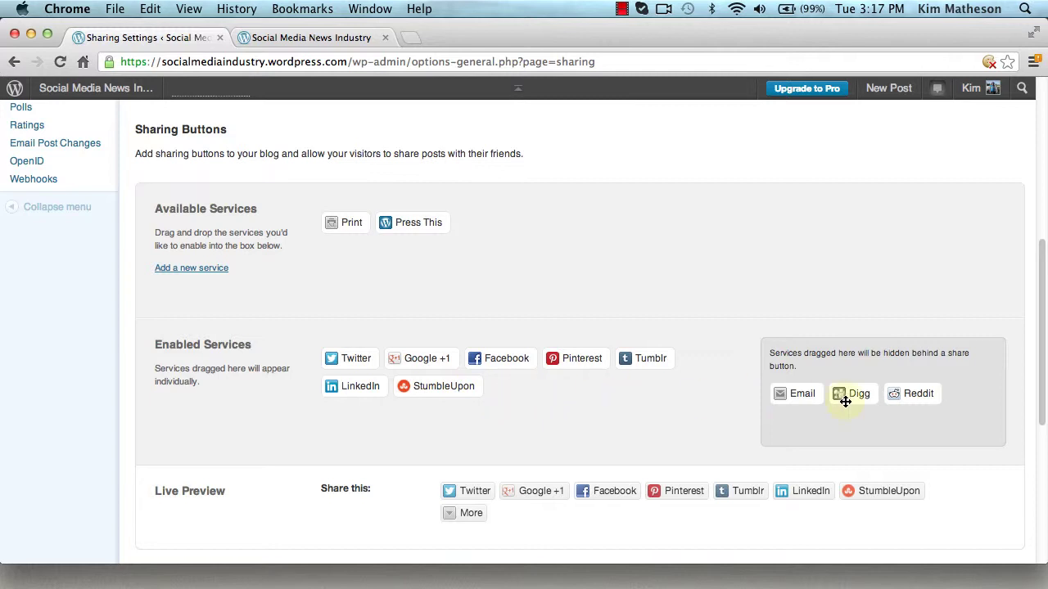
pyautogui.moveTo(1040, 350); pyautogui.dragTo(1039, 407)
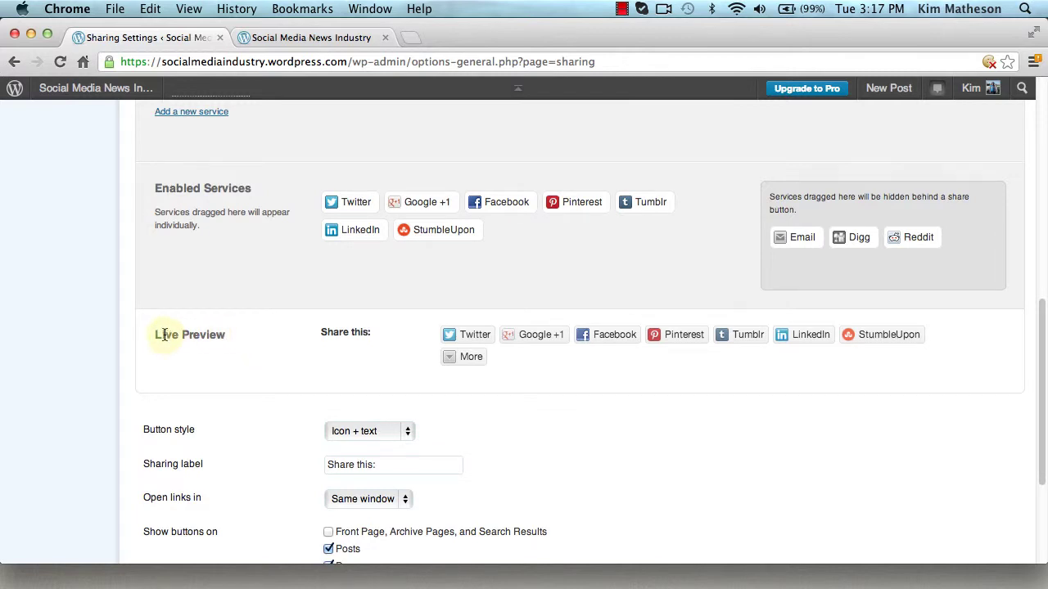
pyautogui.moveTo(149, 334); pyautogui.dragTo(224, 328)
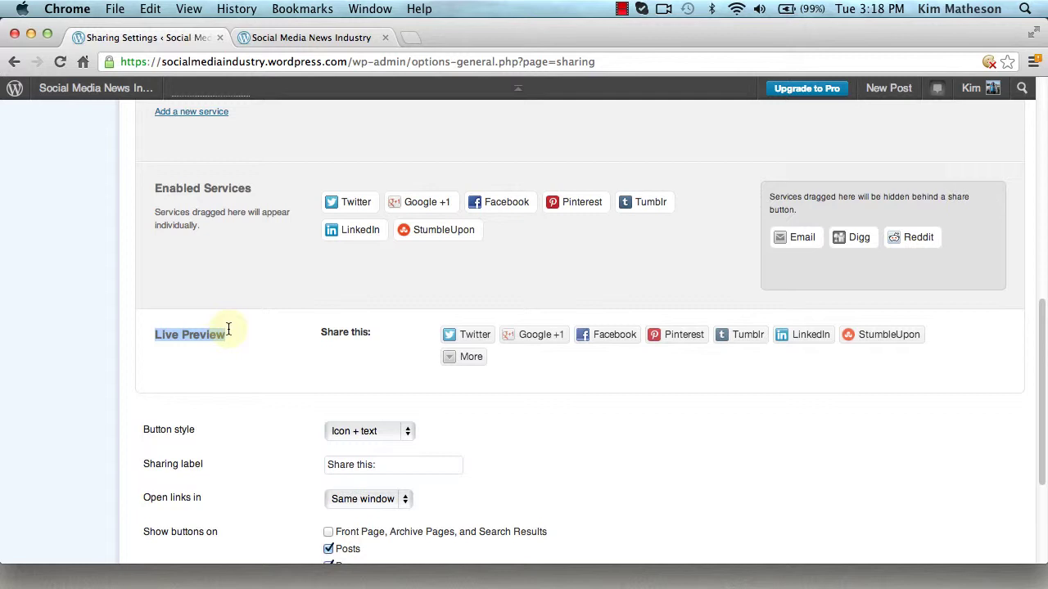
pyautogui.click(228, 330)
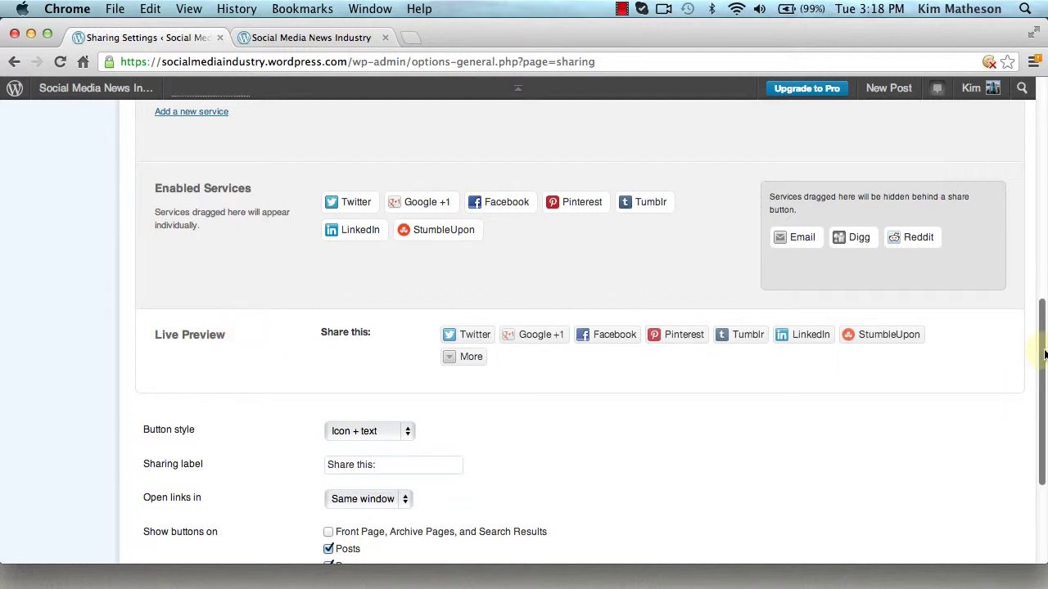
pyautogui.scroll(-5, 1044, 353)
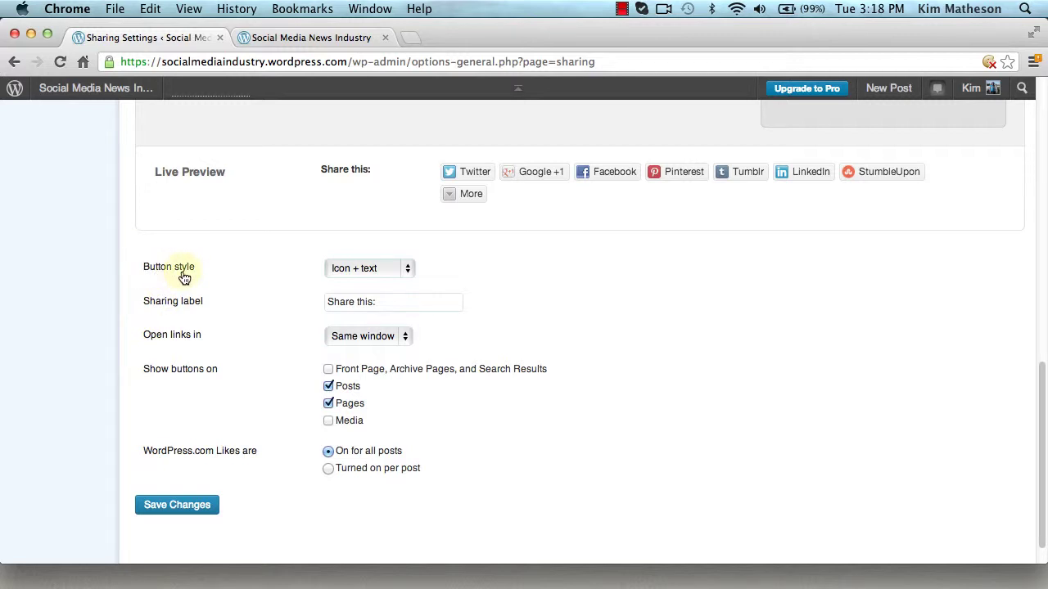
# Choose Official buttons as the share button style
pyautogui.click(407, 274)
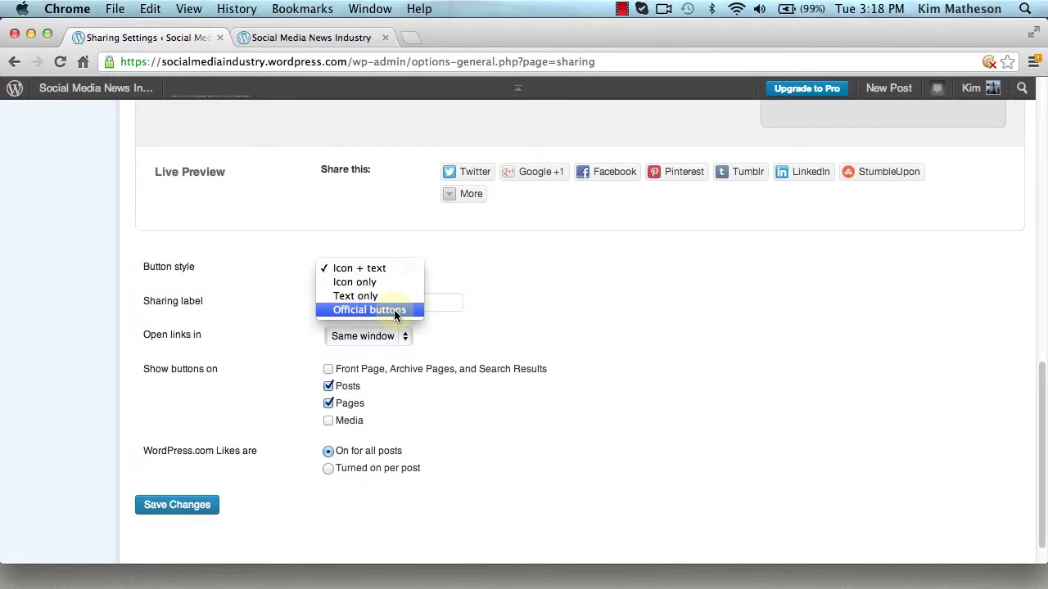
pyautogui.click(394, 310)
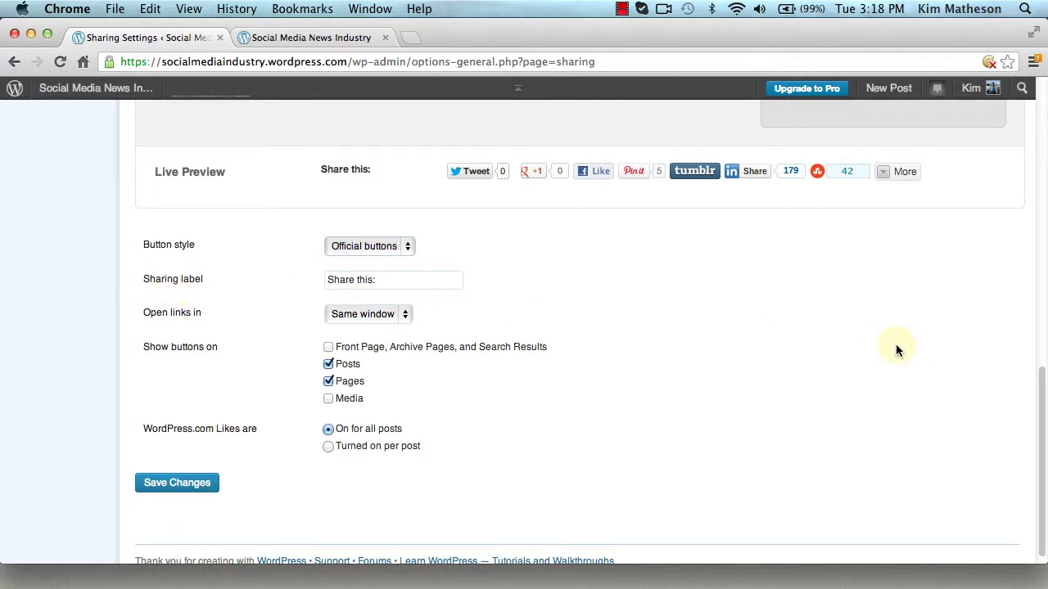
pyautogui.moveTo(1037, 385)
pyautogui.mouseDown()
pyautogui.moveTo(1045, 286)
pyautogui.moveTo(1043, 381)
pyautogui.mouseUp()
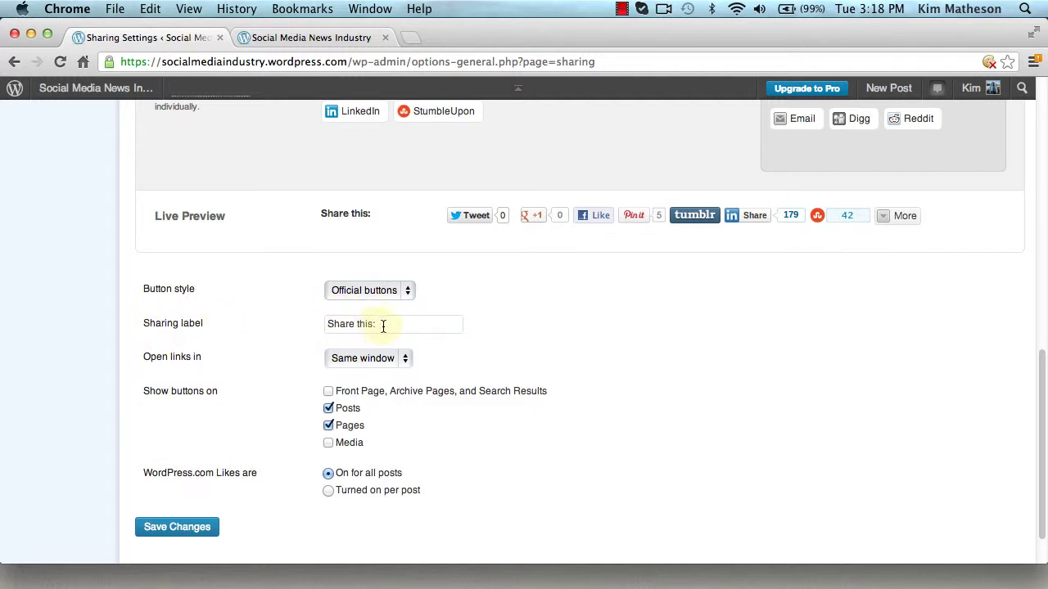
# Replace the sharing label text with 'Share the links :)'
pyautogui.moveTo(382, 326); pyautogui.dragTo(316, 331)
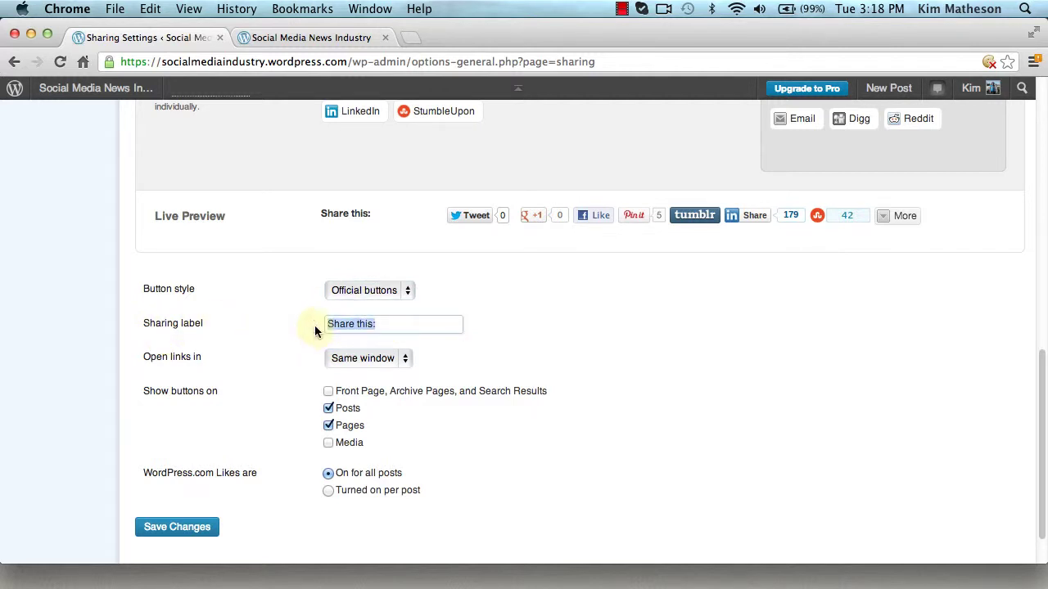
pyautogui.write('Sha')
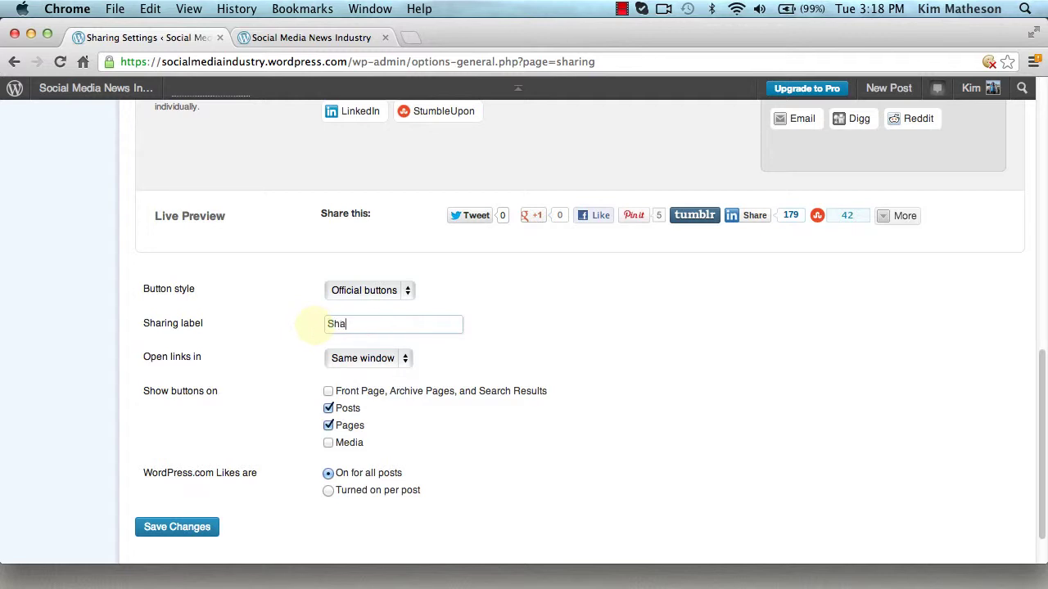
pyautogui.write('re the links :)')
# Set share links to open in a new window and glance at the blog homepage
pyautogui.click(408, 362)
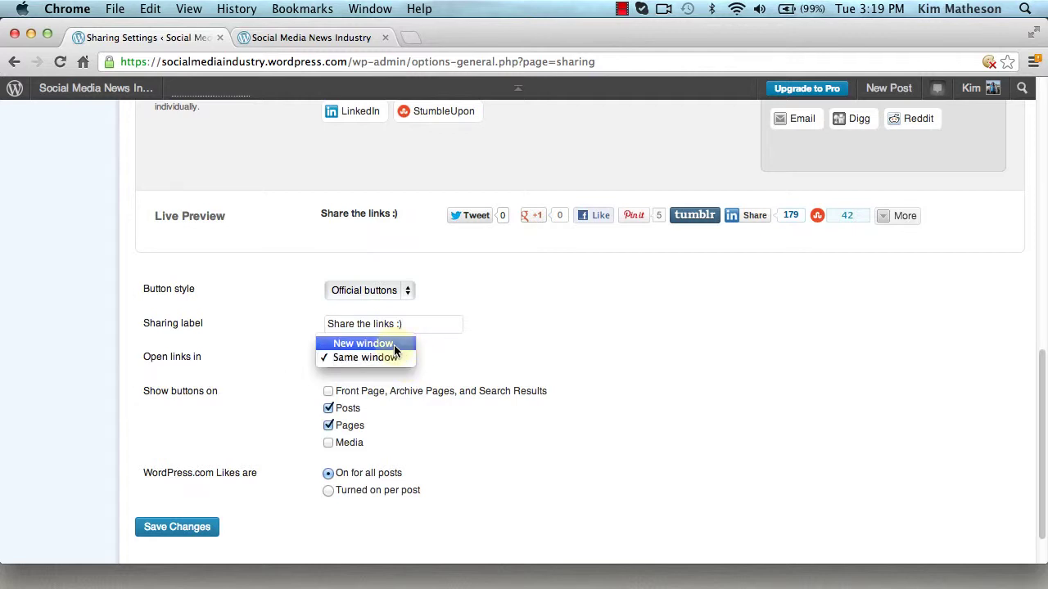
pyautogui.click(394, 344)
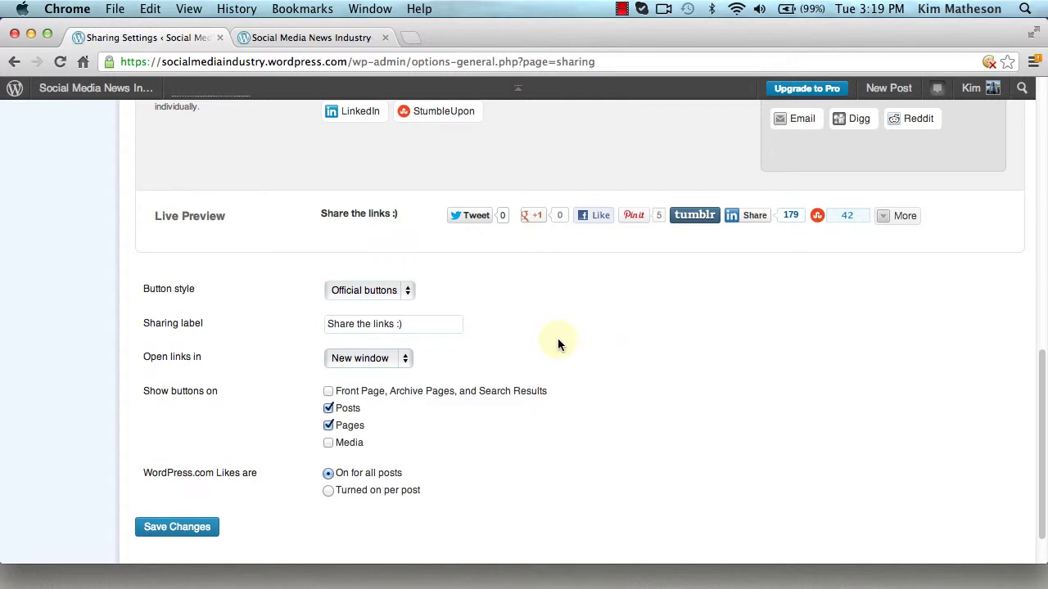
pyautogui.click(299, 43)
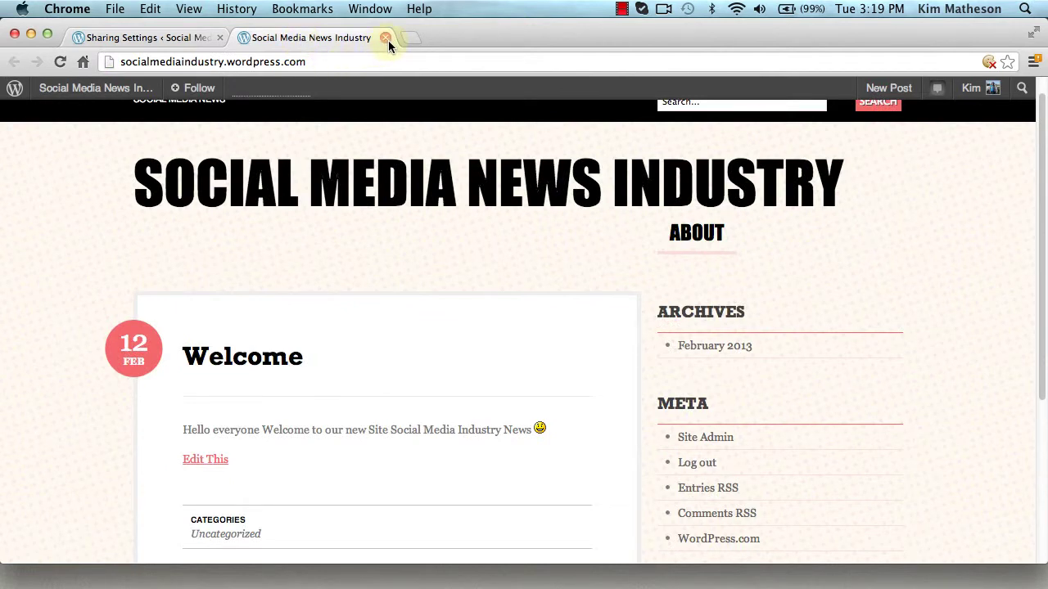
pyautogui.click(168, 47)
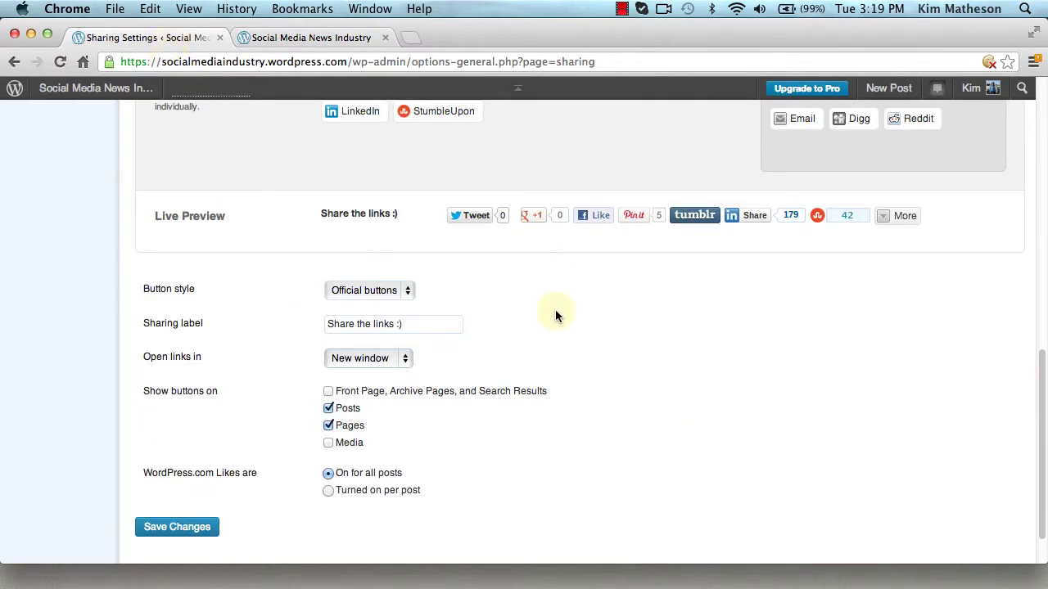
# Confirm New window as the link target and save the sharing settings
pyautogui.click(401, 366)
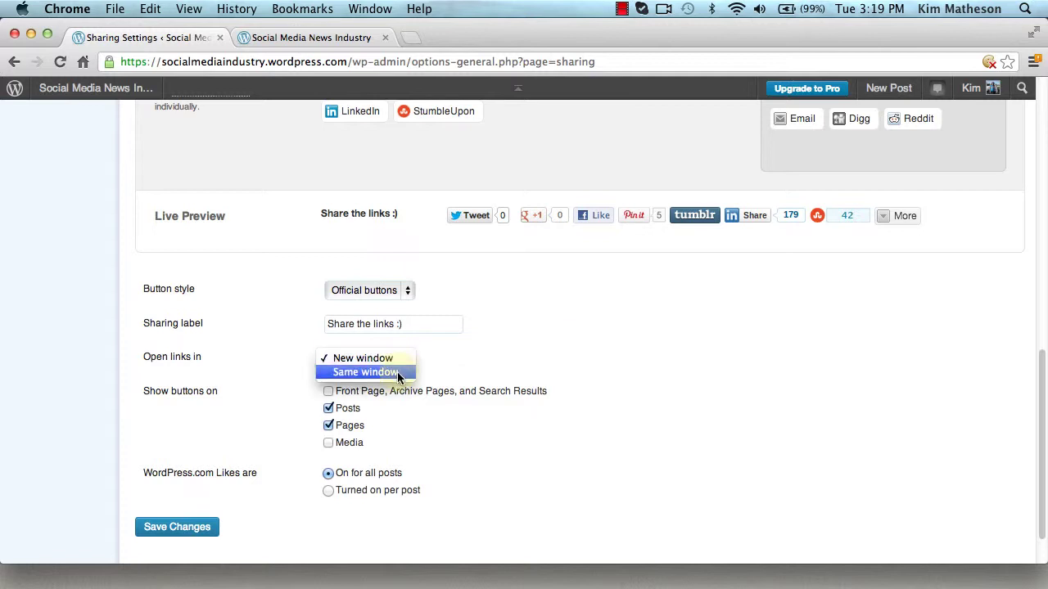
pyautogui.click(402, 372)
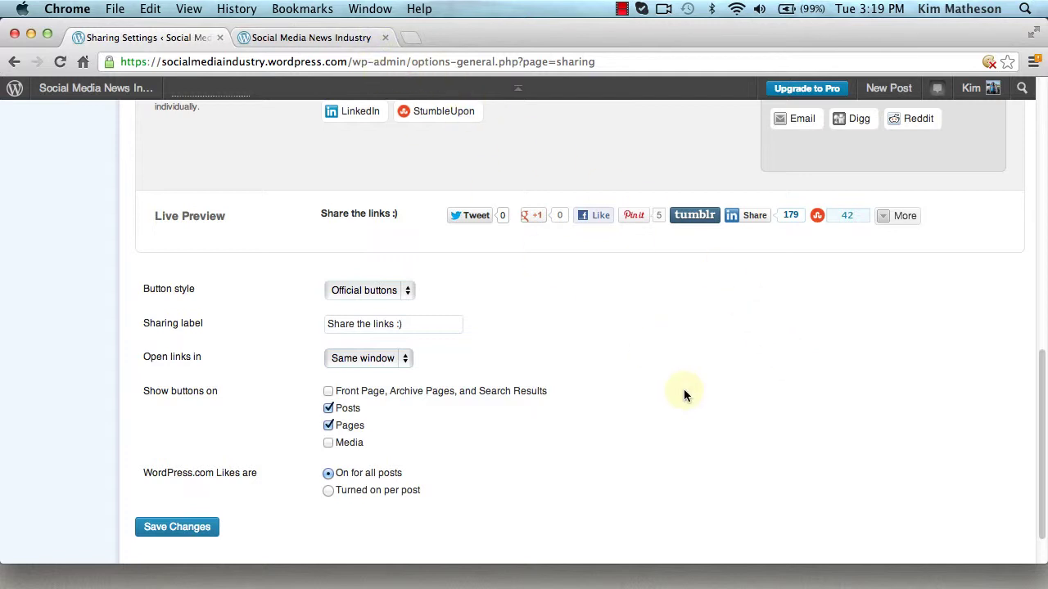
pyautogui.click(400, 363)
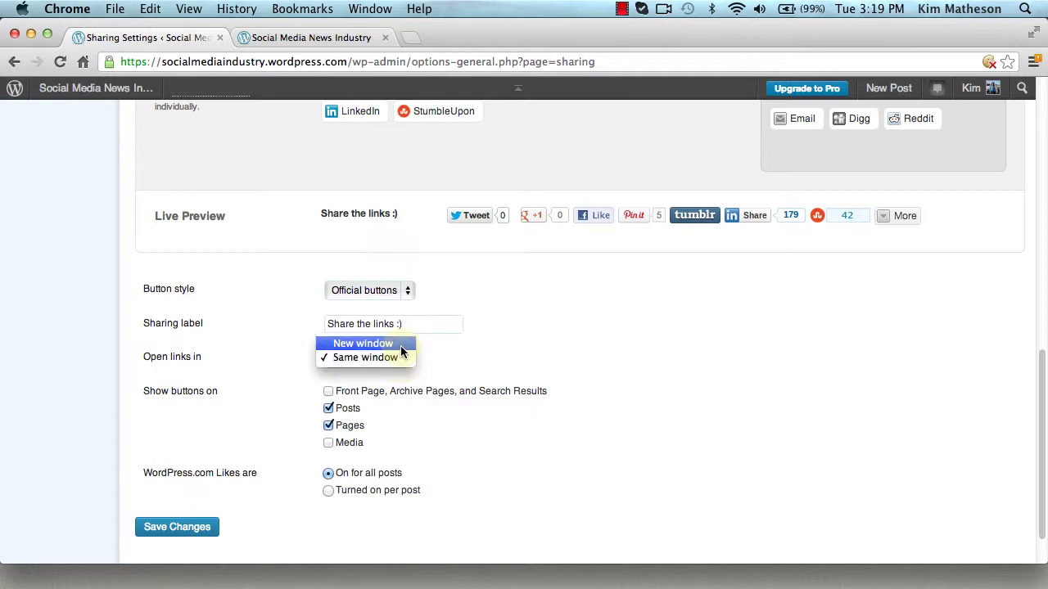
pyautogui.press('Escape')
pyautogui.press('Up')
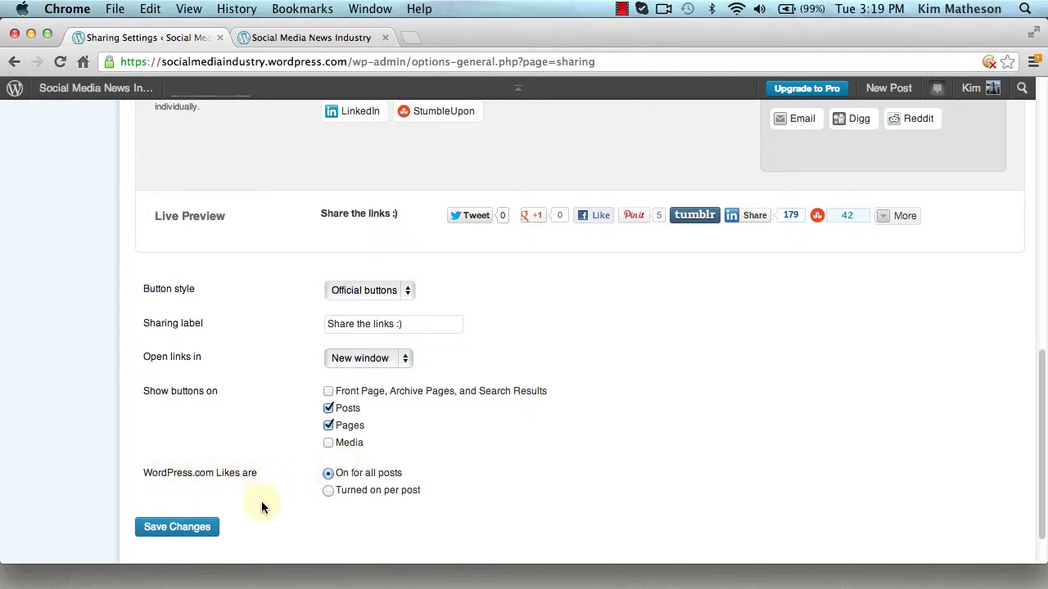
pyautogui.click(190, 529)
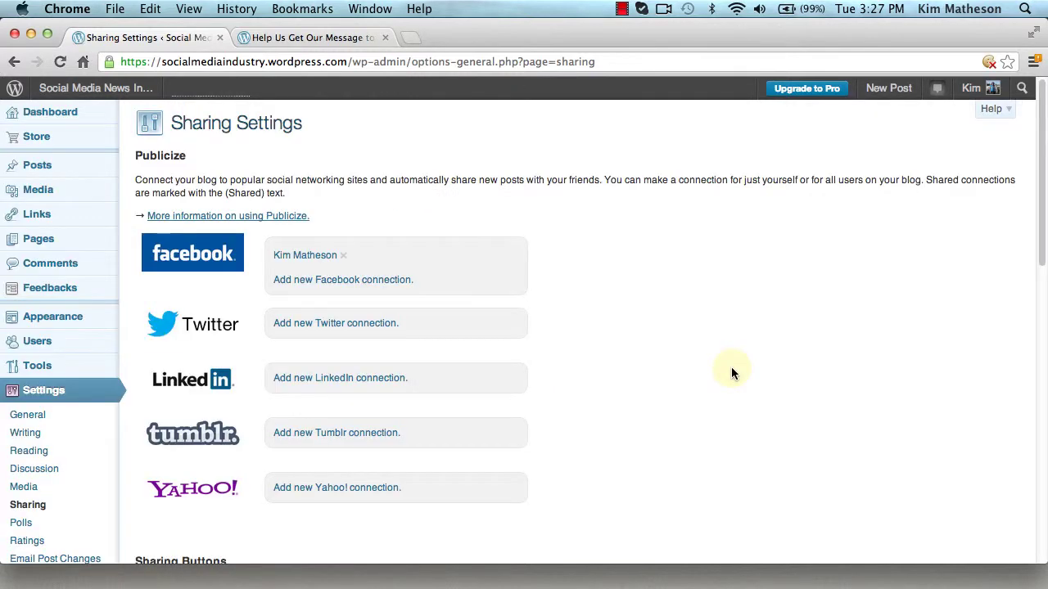
pyautogui.click(342, 45)
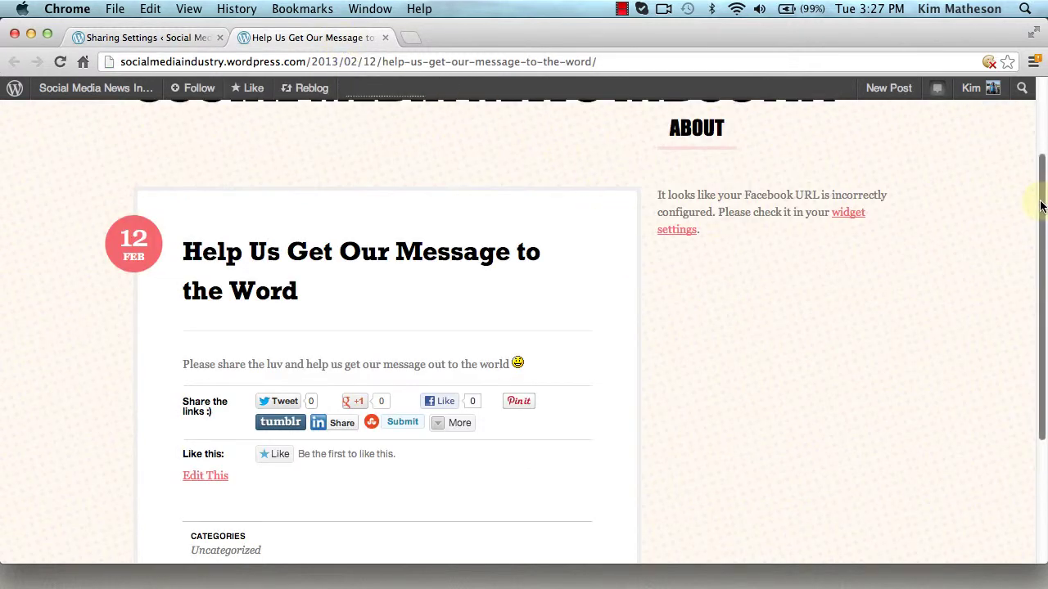
pyautogui.moveTo(1043, 200); pyautogui.dragTo(1035, 273)
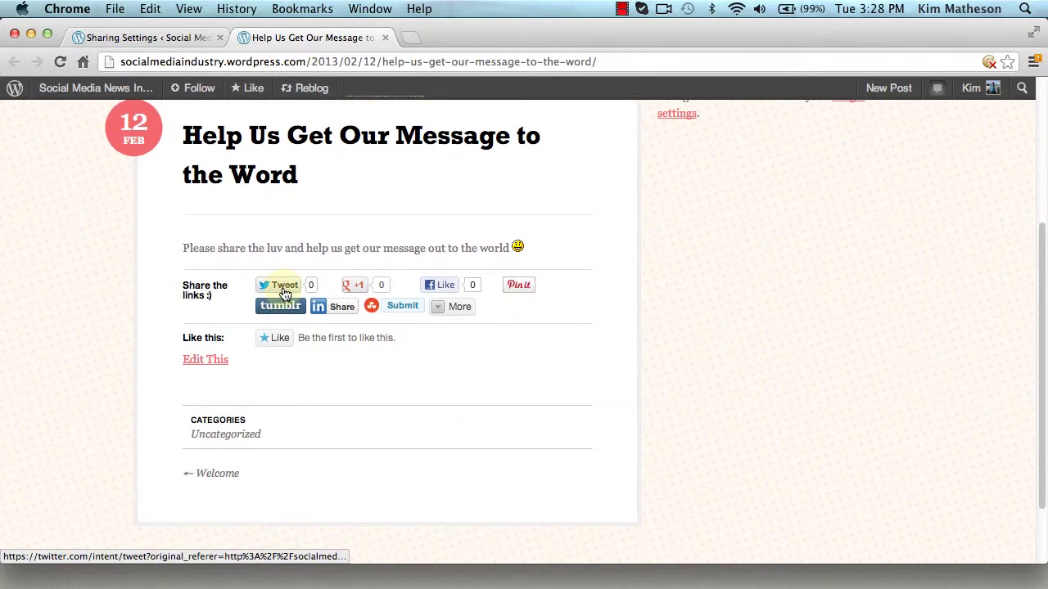
pyautogui.click(355, 288)
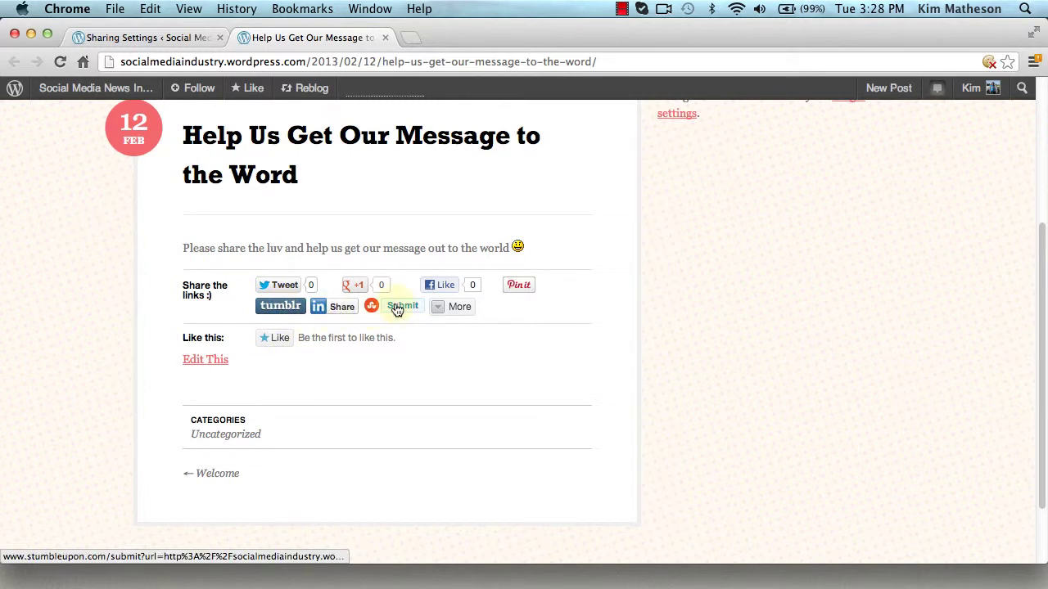
pyautogui.click(434, 307)
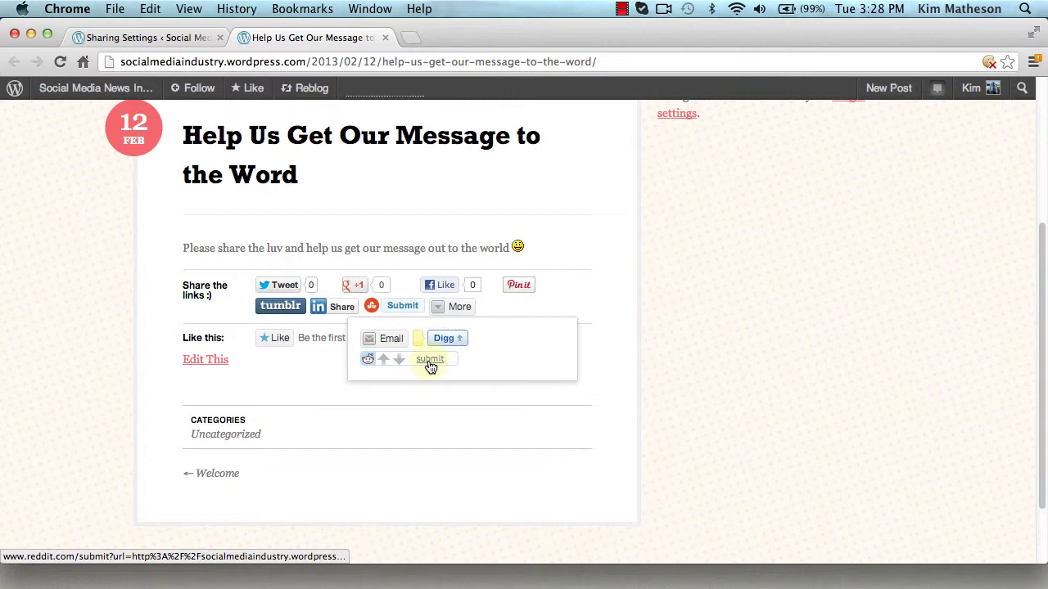
# Back in Sharing Settings, set Button style to Icon only and save the changes
pyautogui.click(177, 39)
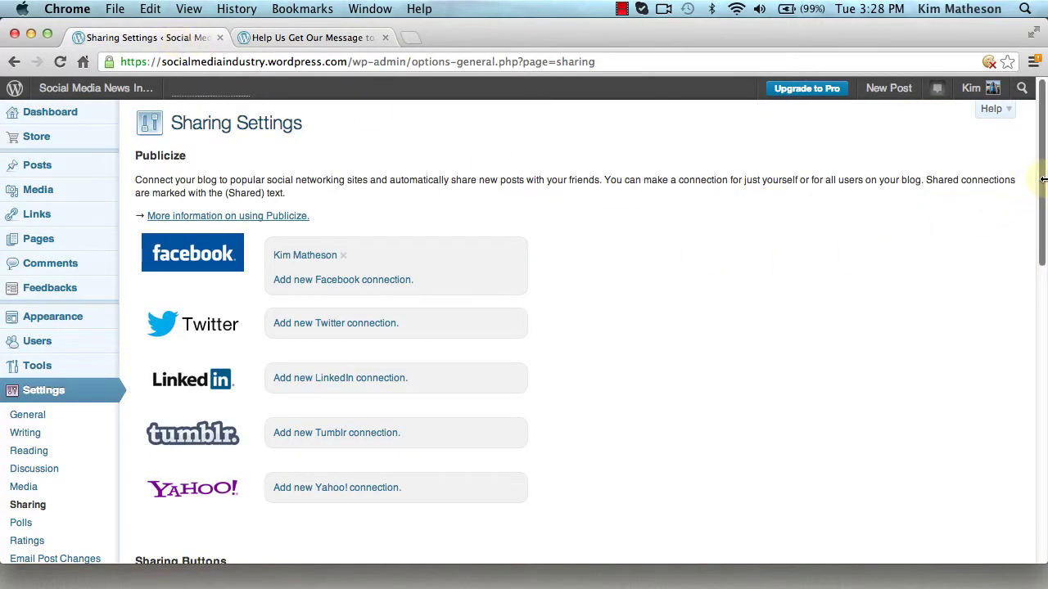
pyautogui.scroll(-1, 1043, 190)
pyautogui.moveTo(1044, 190); pyautogui.dragTo(1011, 446)
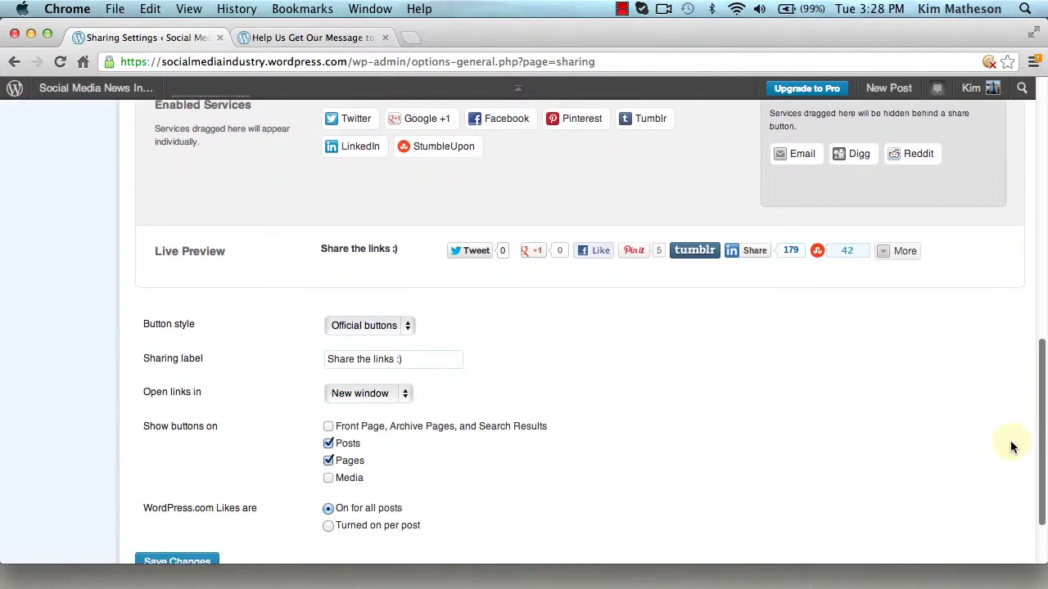
pyautogui.click(408, 331)
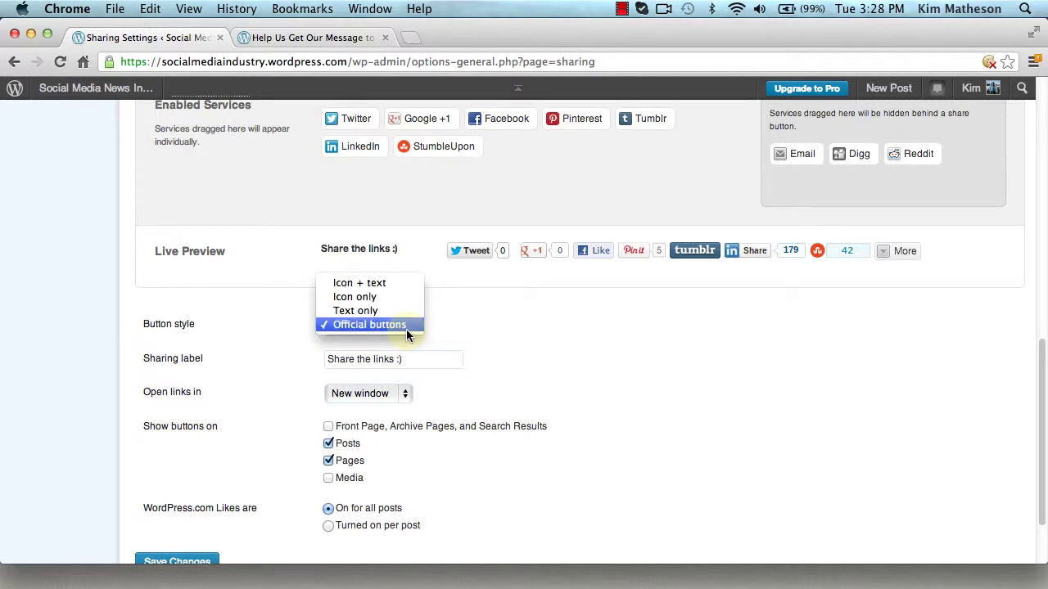
pyautogui.click(410, 299)
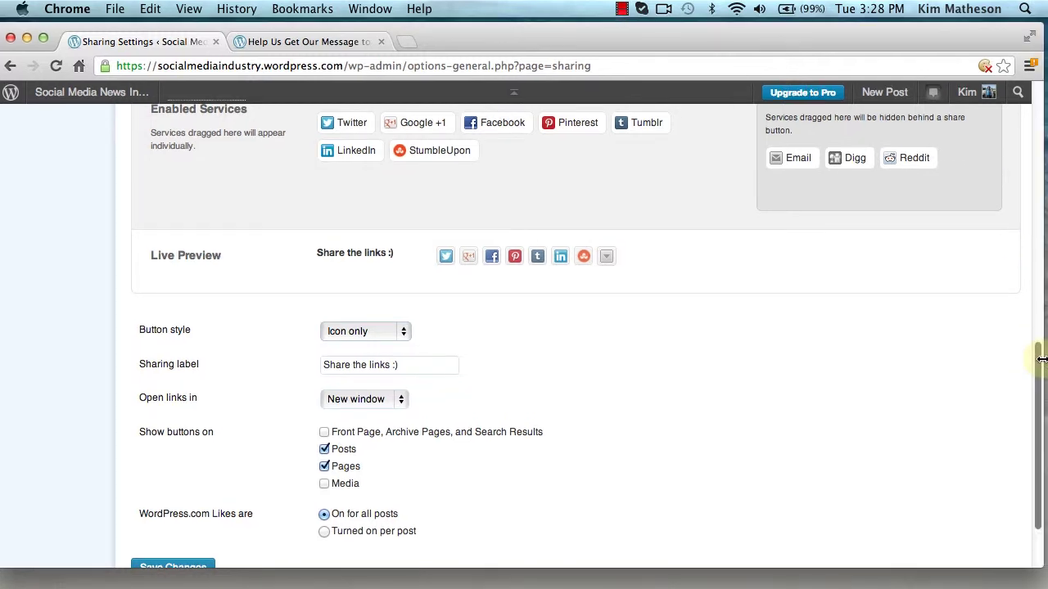
pyautogui.scroll(-3, 426, 415)
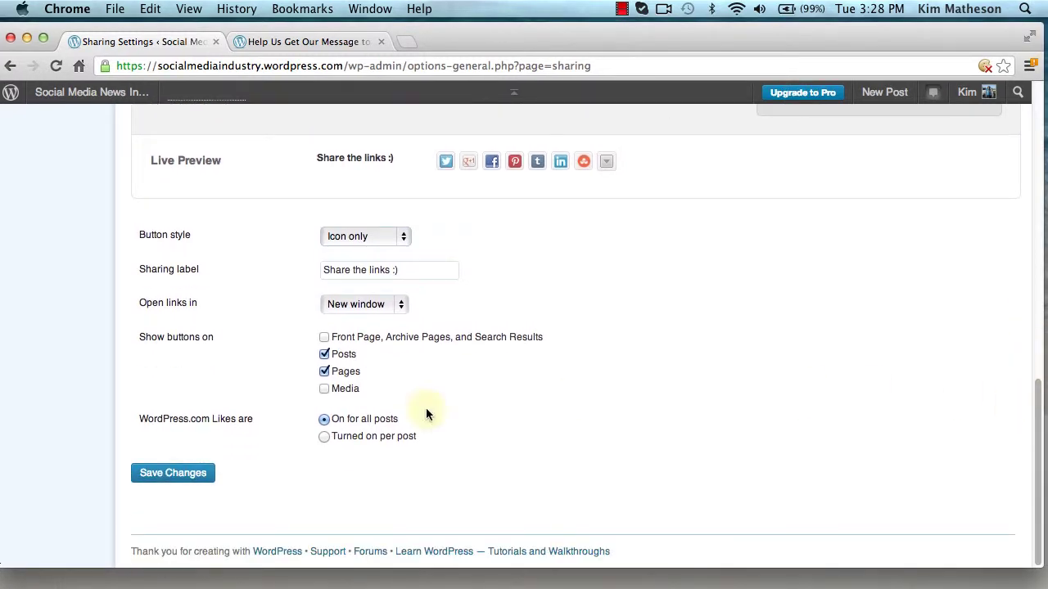
pyautogui.click(179, 480)
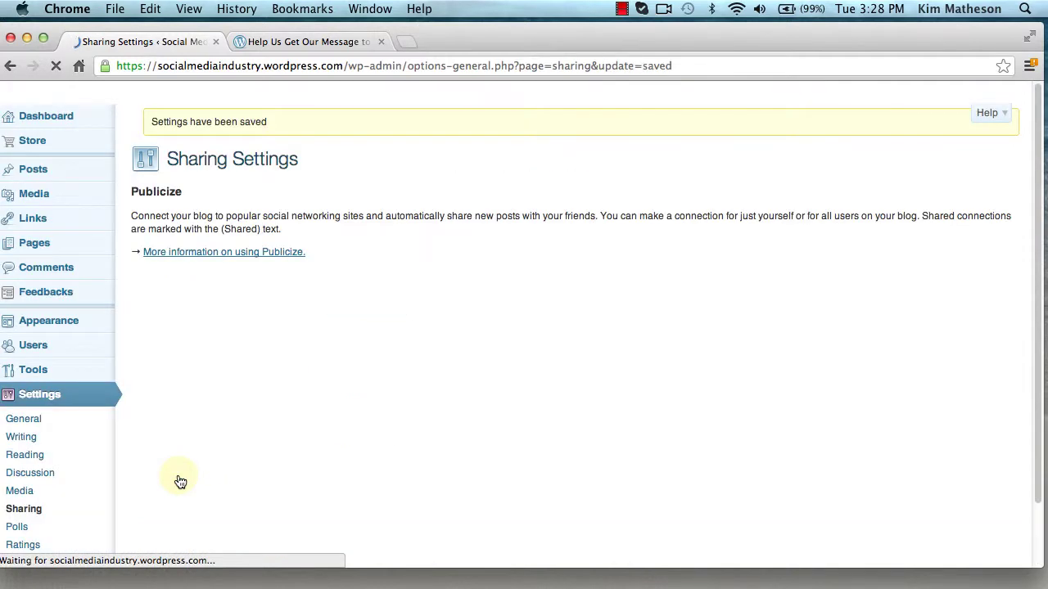
# Reload the blog post and check its icon-only 'Share the links :)' buttons and More menu
pyautogui.click(297, 47)
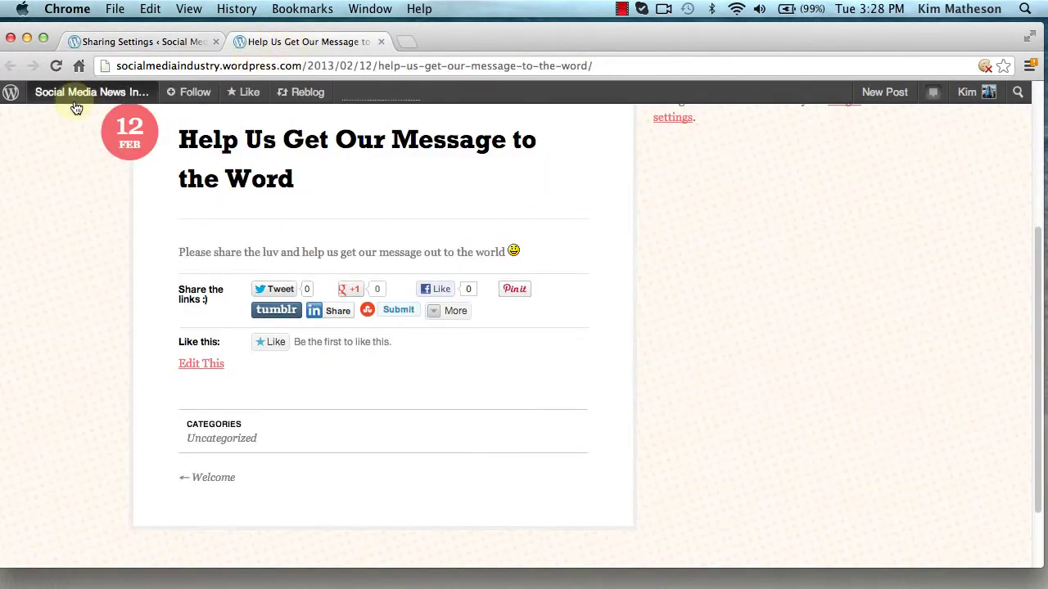
pyautogui.click(58, 69)
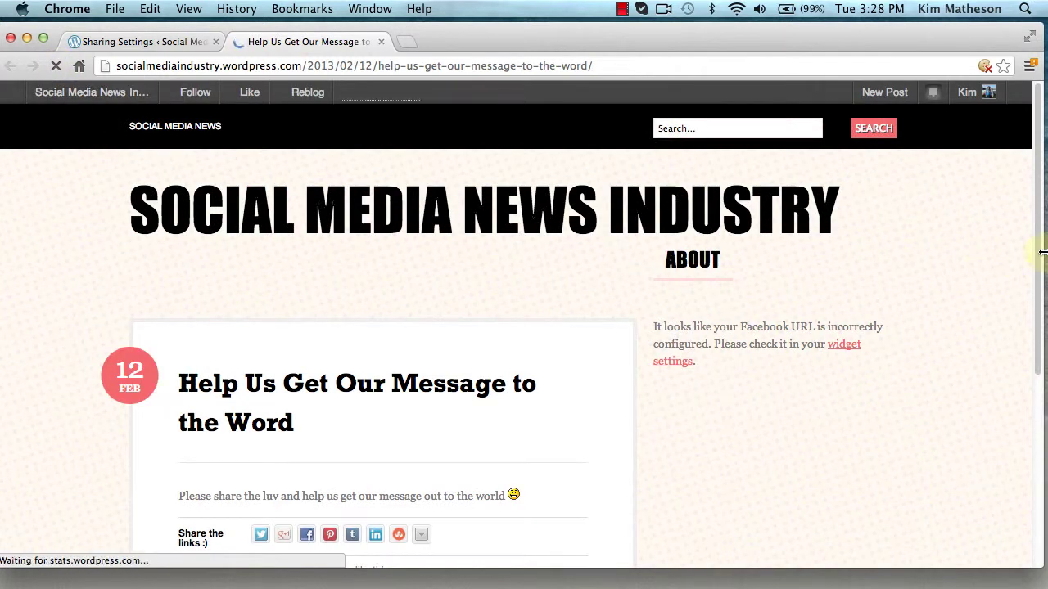
pyautogui.scroll(-5, 1041, 224)
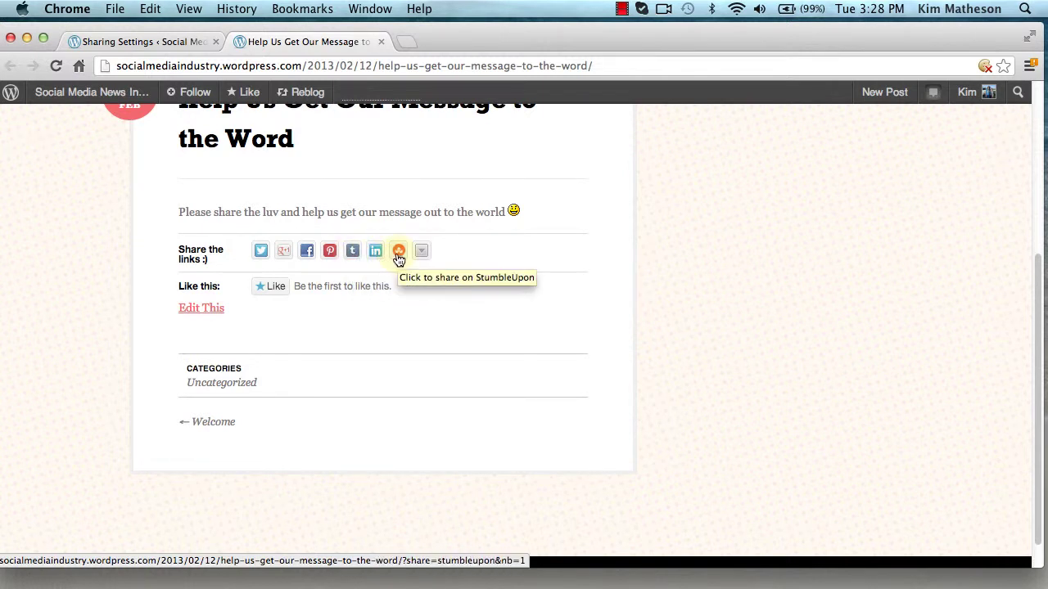
pyautogui.moveTo(422, 257)
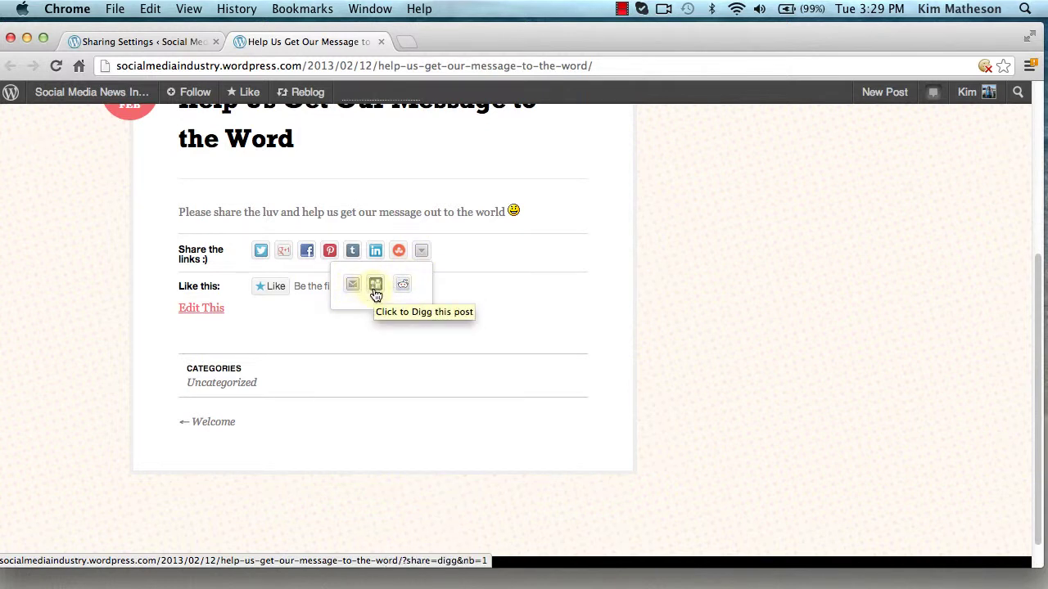
pyautogui.click(174, 43)
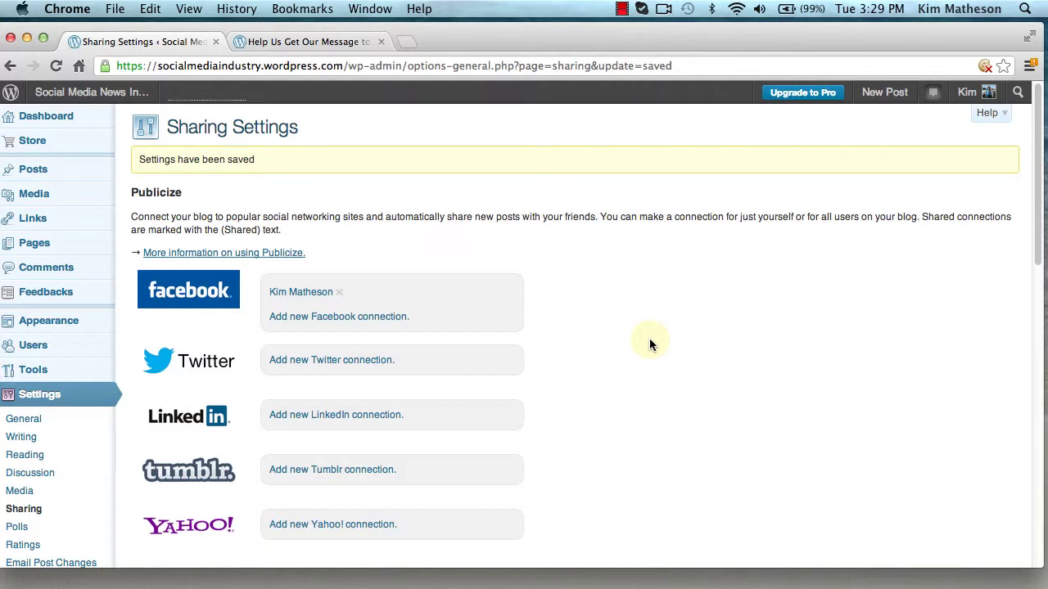
pyautogui.scroll(-5, 1030, 320)
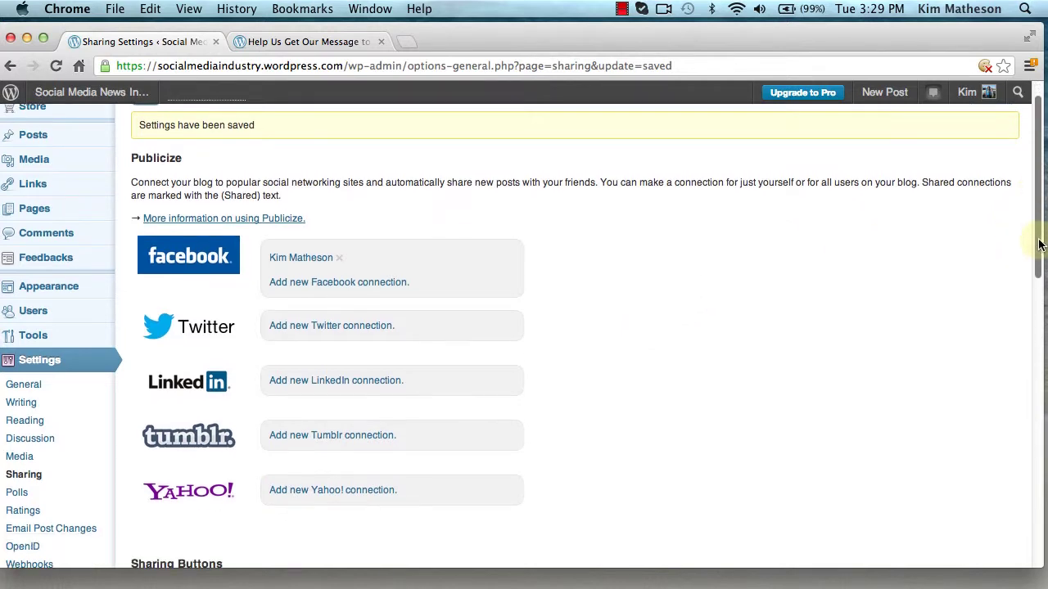
pyautogui.scroll(-5, 1030, 321)
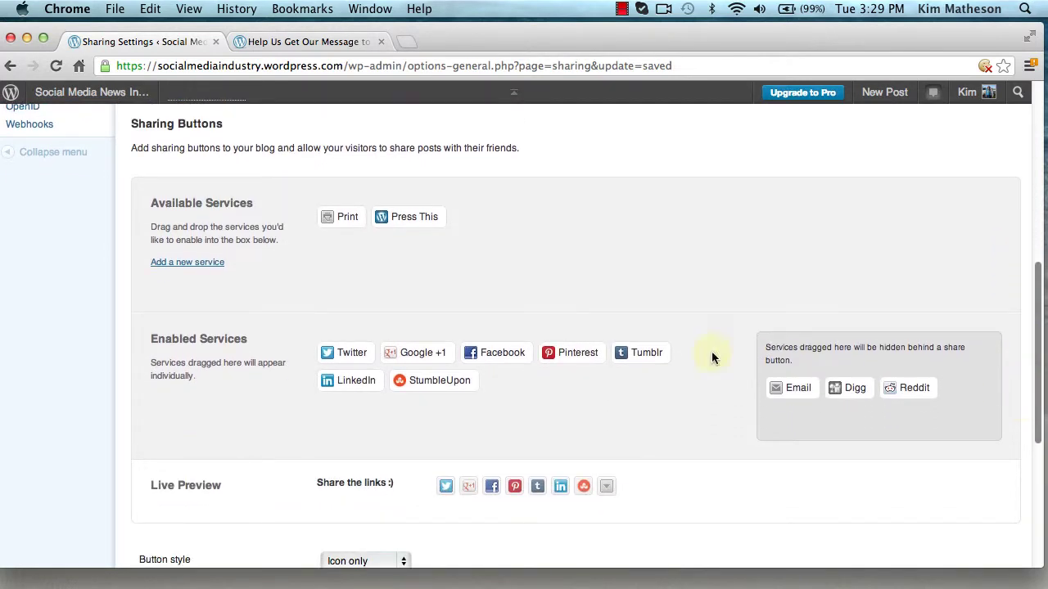
pyautogui.moveTo(131, 124); pyautogui.dragTo(205, 133)
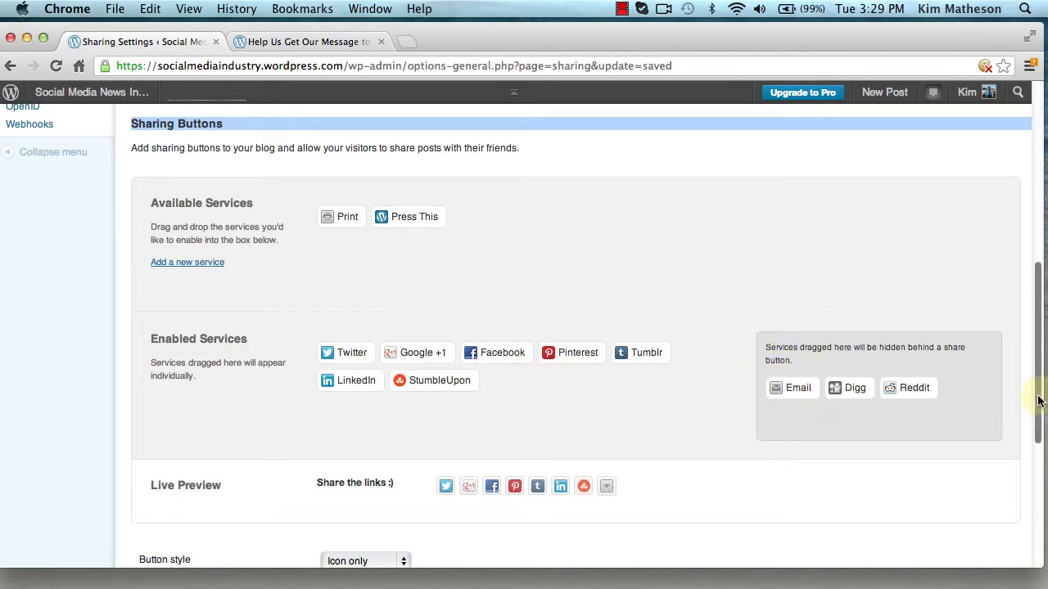
pyautogui.scroll(-4, 1041, 426)
pyautogui.scroll(-2, 1039, 459)
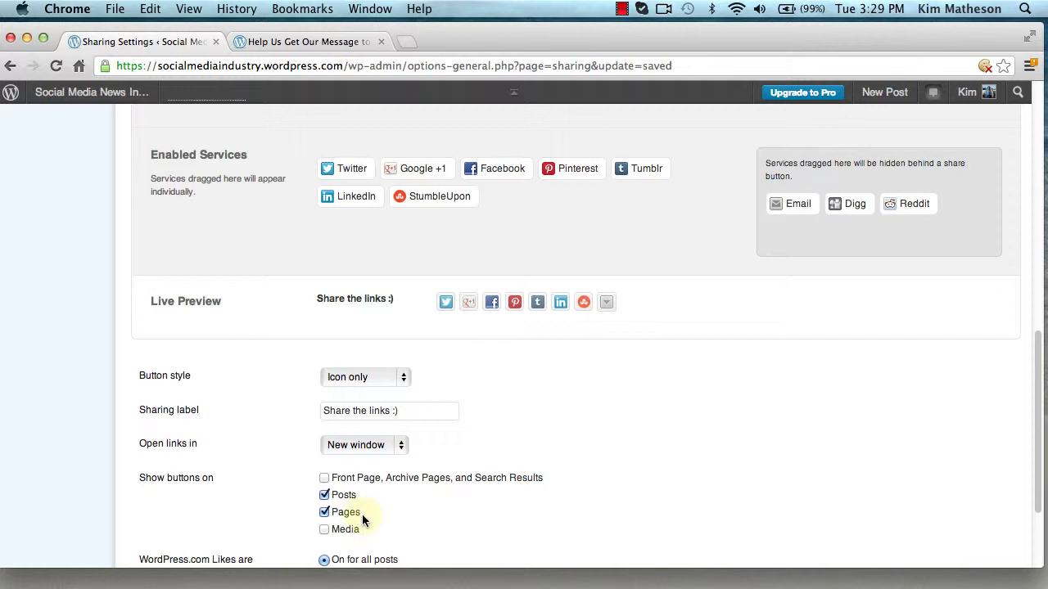
pyautogui.moveTo(1038, 397); pyautogui.dragTo(1038, 427)
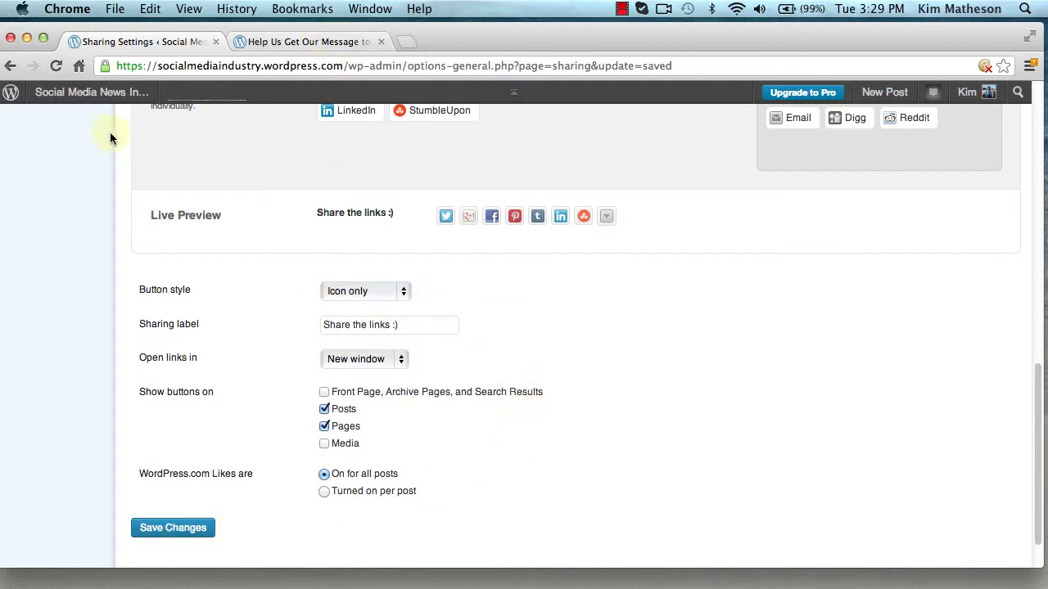
pyautogui.moveTo(109, 101)
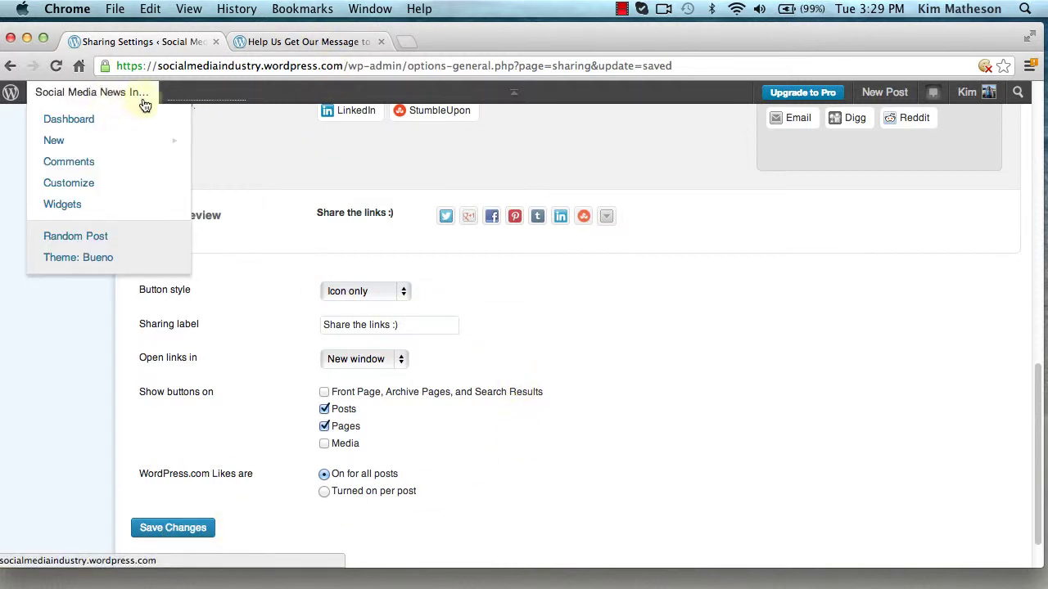
pyautogui.click(337, 41)
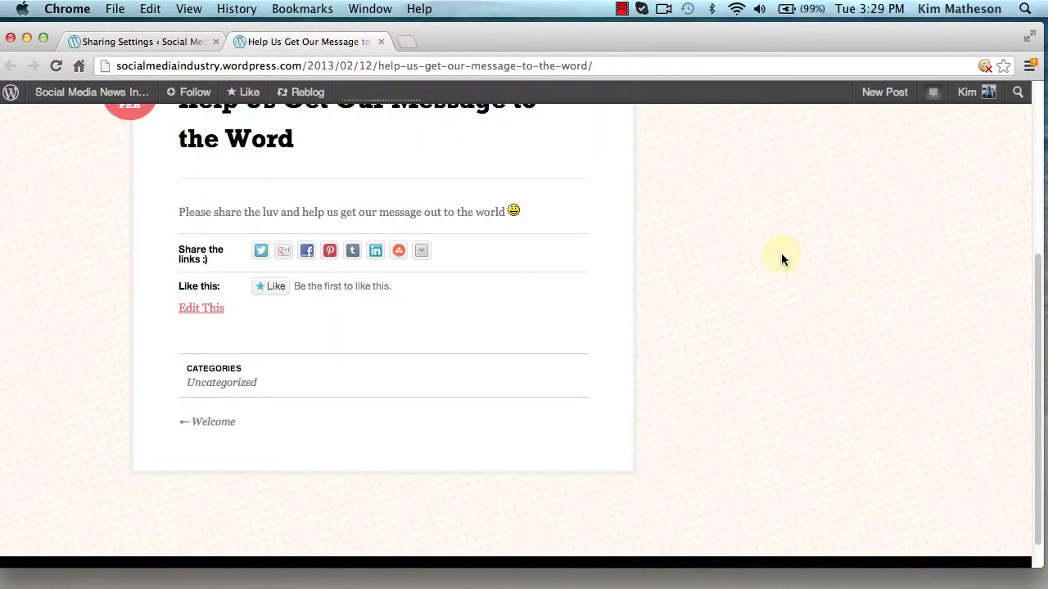